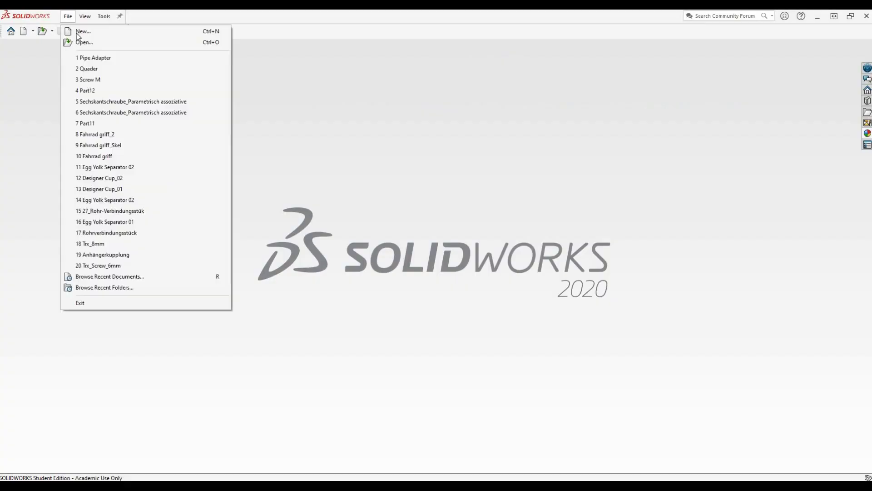
Create the new part Part6 from the default part template
{"action": "key", "text": "Return"}
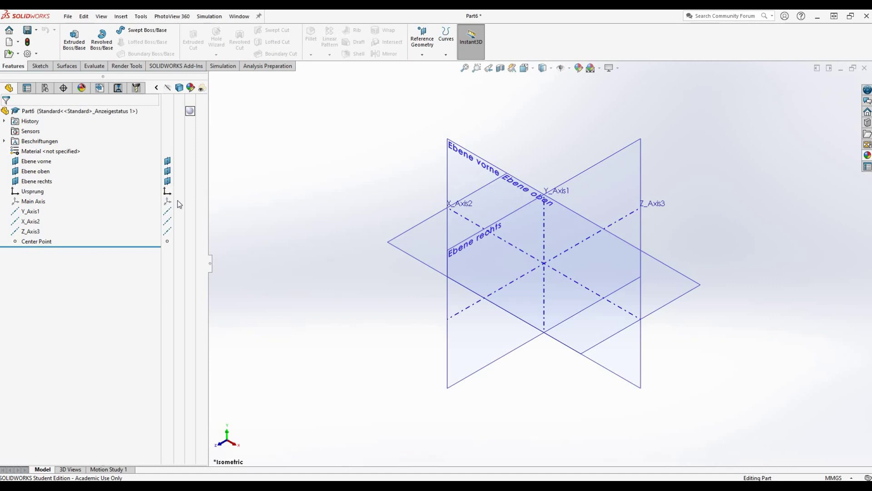
Fit the planes in view and insert a new embedded Paintbrush-Bild object
{"action": "scroll", "coordinate": [589, 291], "scroll_direction": "down", "scroll_amount": 2}
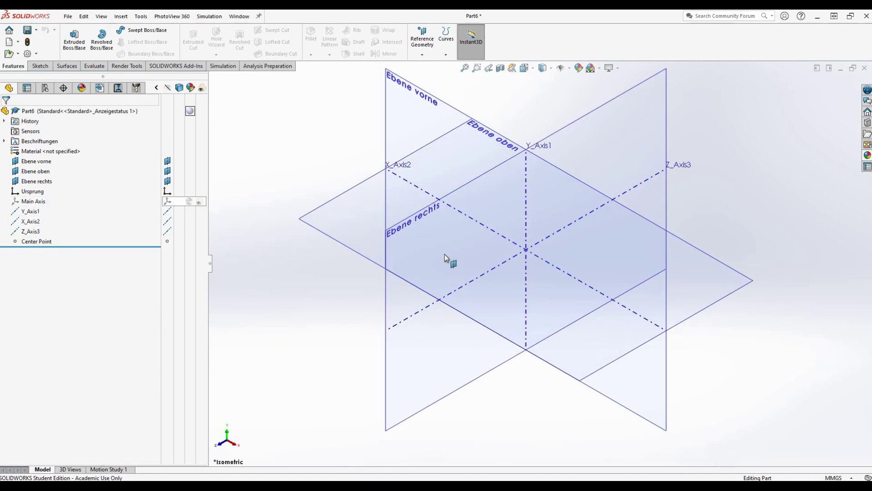
{"action": "key", "text": "f"}
{"action": "left_click", "coordinate": [121, 16]}
{"action": "left_click", "coordinate": [136, 383]}
{"action": "scroll", "coordinate": [406, 243], "scroll_direction": "down", "scroll_amount": 1}
{"action": "double_click", "coordinate": [405, 241]}
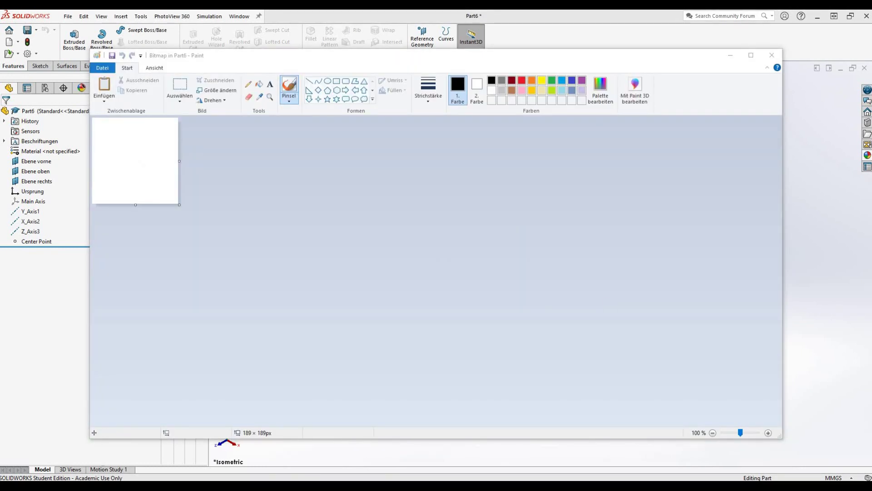
Paste the hose connector photo into the picture and enlarge it beside the planes
{"action": "key", "text": "ctrl+v"}
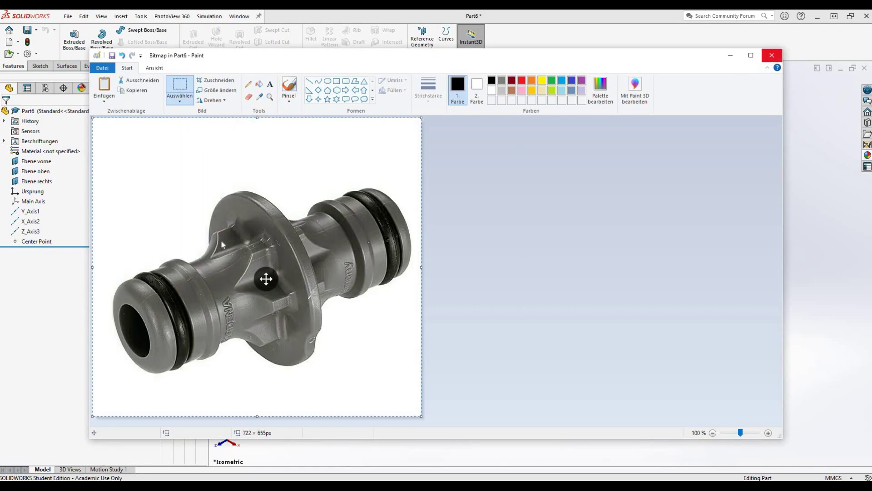
{"action": "left_click", "coordinate": [772, 55]}
{"action": "left_click_drag", "start_coordinate": [271, 123], "coordinate": [345, 173]}
{"action": "left_click_drag", "start_coordinate": [364, 212], "coordinate": [363, 212]}
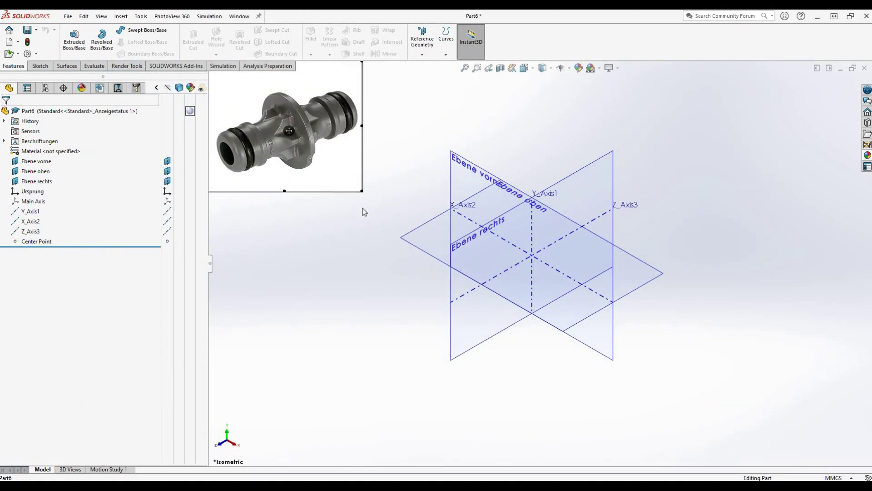
Sketch a corner rectangle on Ebene rechts ending at the origin
{"action": "left_click", "coordinate": [509, 228]}
{"action": "left_click", "coordinate": [523, 214]}
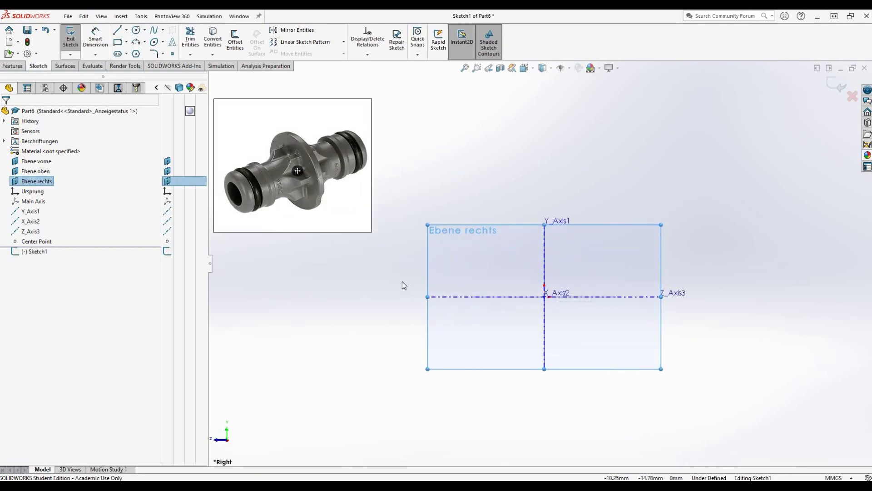
{"action": "right_click_drag", "start_coordinate": [512, 234], "coordinate": [473, 303]}
{"action": "left_click", "coordinate": [451, 297]}
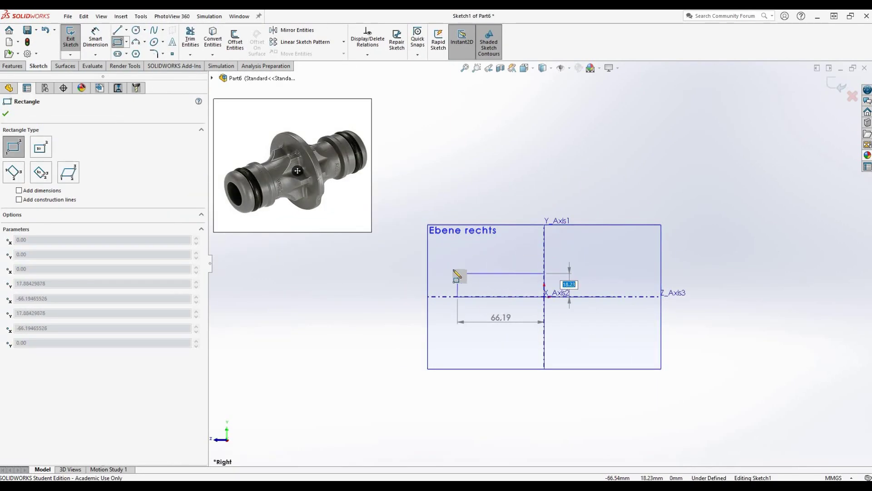
{"action": "left_click", "coordinate": [544, 268]}
Dimension the rectangle to 40 mm width and 10 mm height
{"action": "left_click", "coordinate": [96, 38]}
{"action": "left_click", "coordinate": [486, 268]}
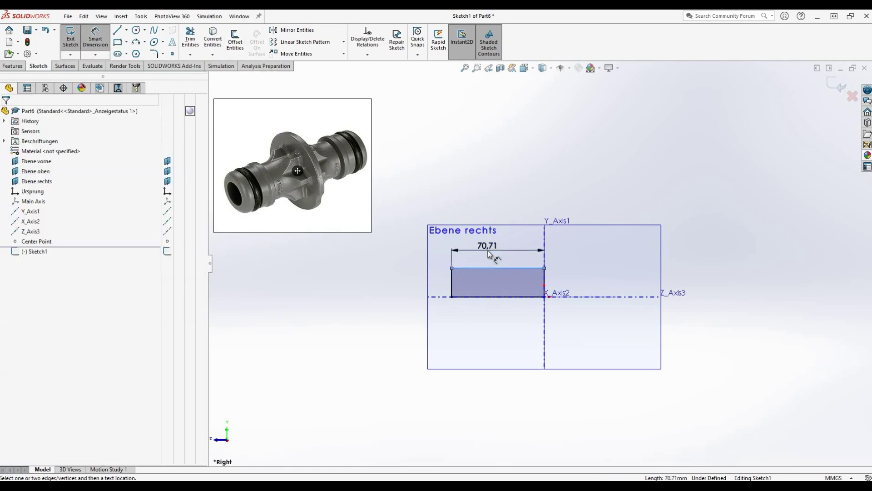
{"action": "left_click", "coordinate": [494, 249]}
{"action": "type", "text": "40"}
{"action": "key", "text": "Return"}
{"action": "left_click", "coordinate": [452, 282]}
{"action": "left_click", "coordinate": [424, 250]}
{"action": "key", "text": "Return"}
Revolve the rectangle 360° into a cylinder and round one end edge with a 3 mm fillet
{"action": "left_click", "coordinate": [837, 84]}
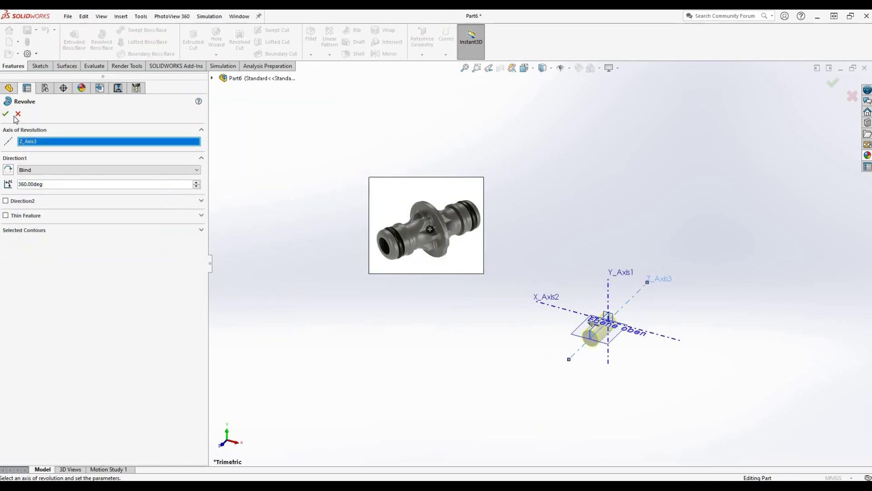
{"action": "key", "text": "Return"}
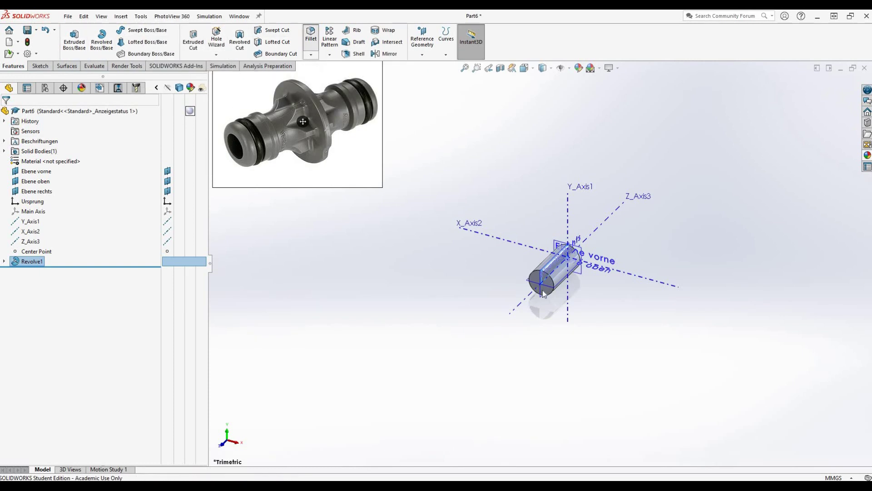
{"action": "left_click", "coordinate": [520, 255]}
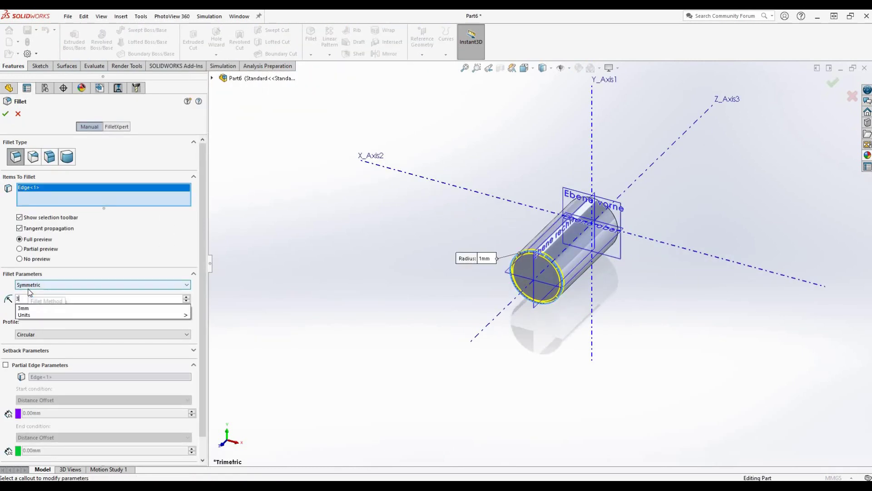
{"action": "left_click", "coordinate": [6, 113]}
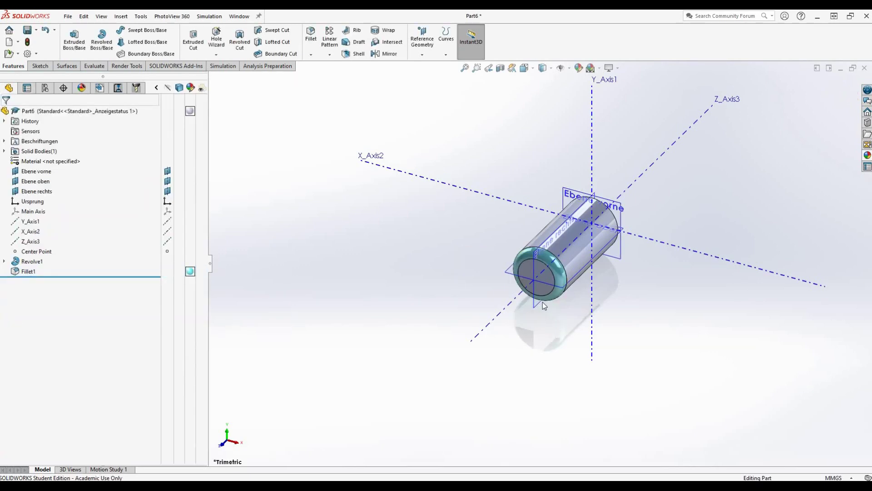
Expand Revolve1 and start a new sketch on Ebene rechts
{"action": "left_click", "coordinate": [5, 261]}
{"action": "right_click", "coordinate": [41, 271]}
{"action": "key", "text": "Escape"}
{"action": "scroll", "coordinate": [543, 278], "scroll_direction": "down", "scroll_amount": 5}
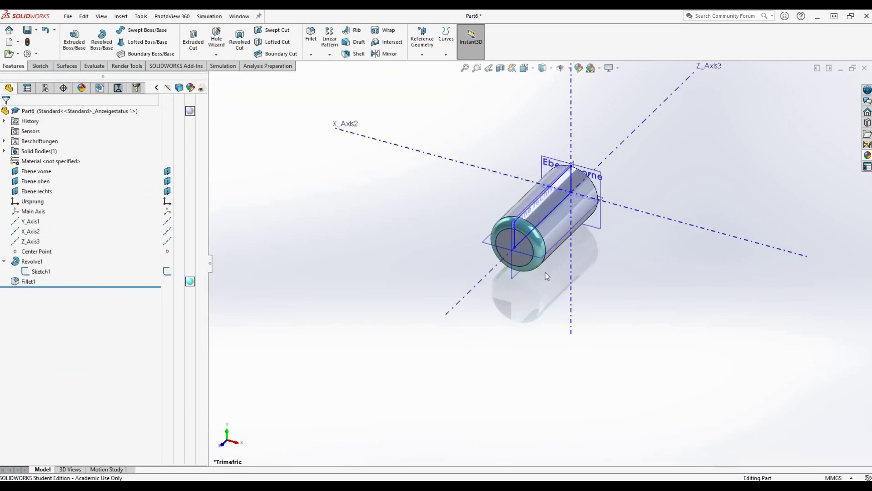
{"action": "left_click", "coordinate": [493, 289]}
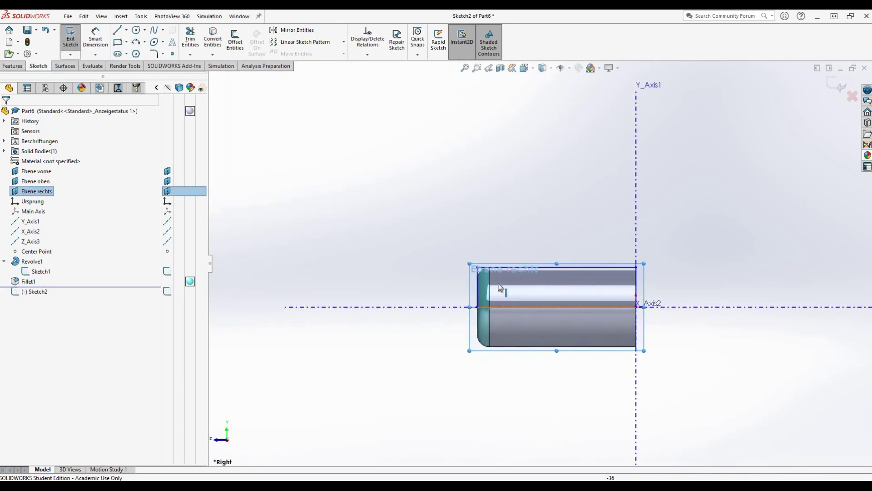
{"action": "scroll", "coordinate": [499, 287], "scroll_direction": "down", "scroll_amount": 3}
{"action": "scroll", "coordinate": [541, 263], "scroll_direction": "up", "scroll_amount": 4}
{"action": "scroll", "coordinate": [541, 263], "scroll_direction": "up", "scroll_amount": 4}
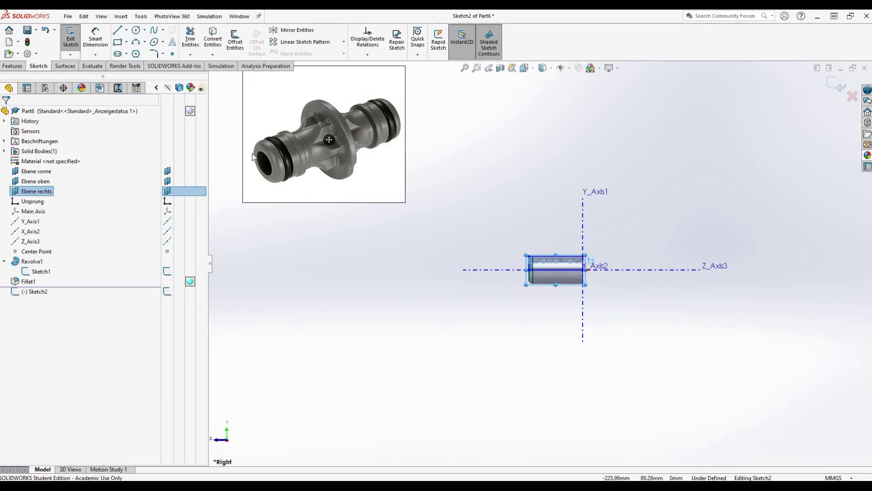
{"action": "scroll", "coordinate": [584, 301], "scroll_direction": "down", "scroll_amount": 7}
{"action": "scroll", "coordinate": [545, 273], "scroll_direction": "down", "scroll_amount": 2}
Draw a circle above the cylinder and dimension it to Ø3 mm
{"action": "left_click", "coordinate": [136, 30]}
{"action": "left_click", "coordinate": [498, 177]}
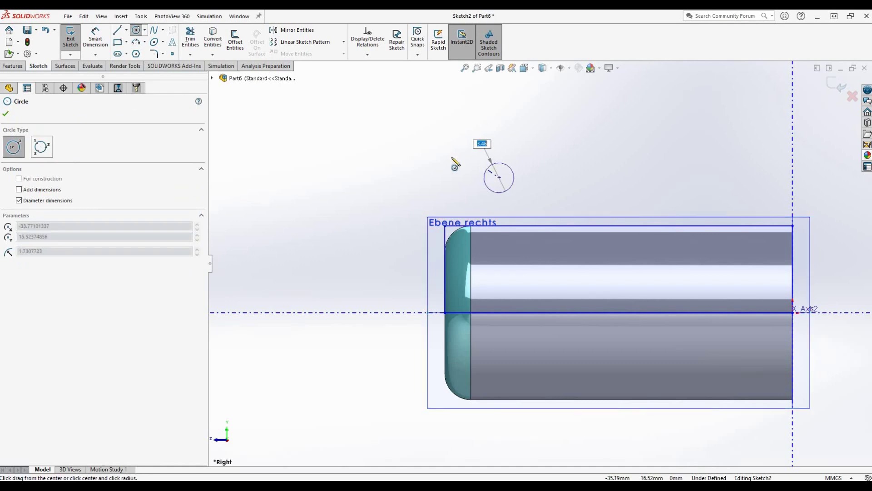
{"action": "left_click", "coordinate": [520, 198]}
{"action": "left_click", "coordinate": [95, 38]}
{"action": "left_click", "coordinate": [483, 160]}
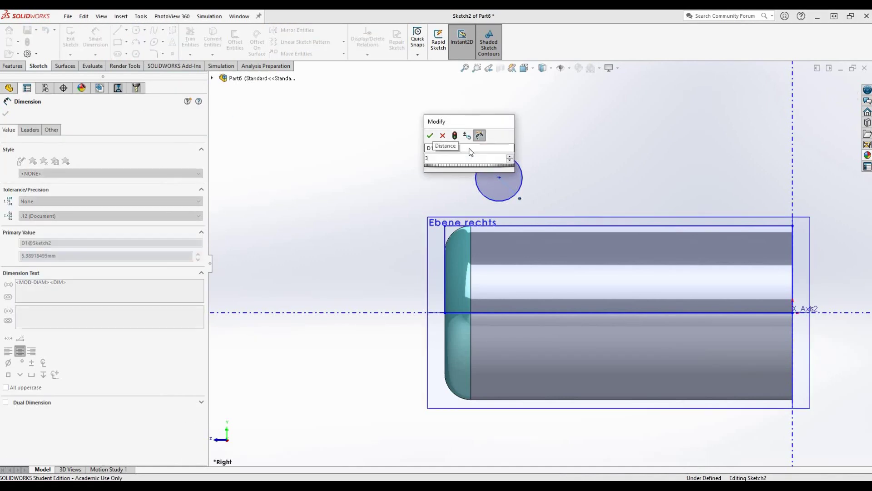
{"action": "key", "text": "Return"}
{"action": "scroll", "coordinate": [474, 194], "scroll_direction": "down", "scroll_amount": 2}
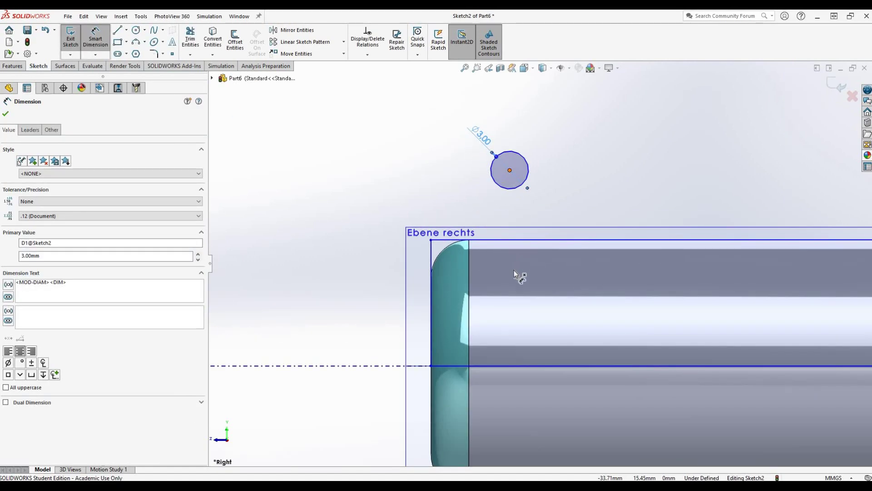
{"action": "key", "text": "Escape"}
Move the circle onto the cylinder's top edge, 0.50 mm below the edge line
{"action": "left_click_drag", "start_coordinate": [510, 170], "coordinate": [503, 247]}
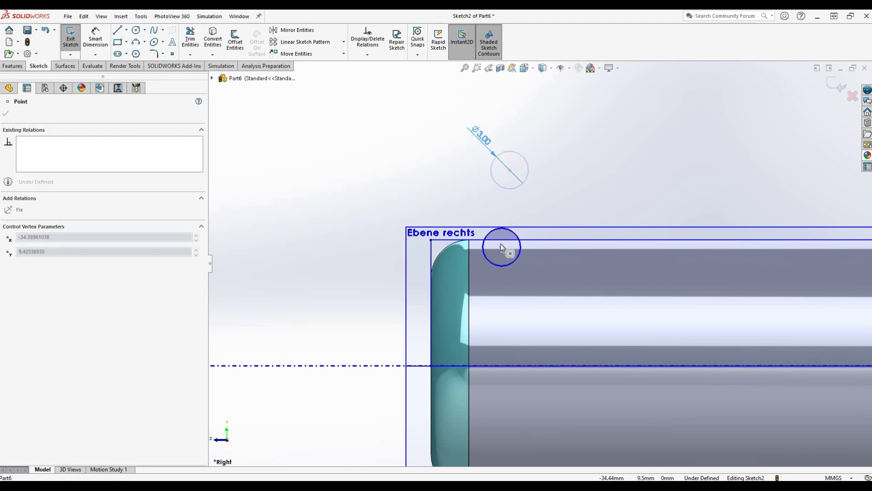
{"action": "left_click", "coordinate": [96, 38]}
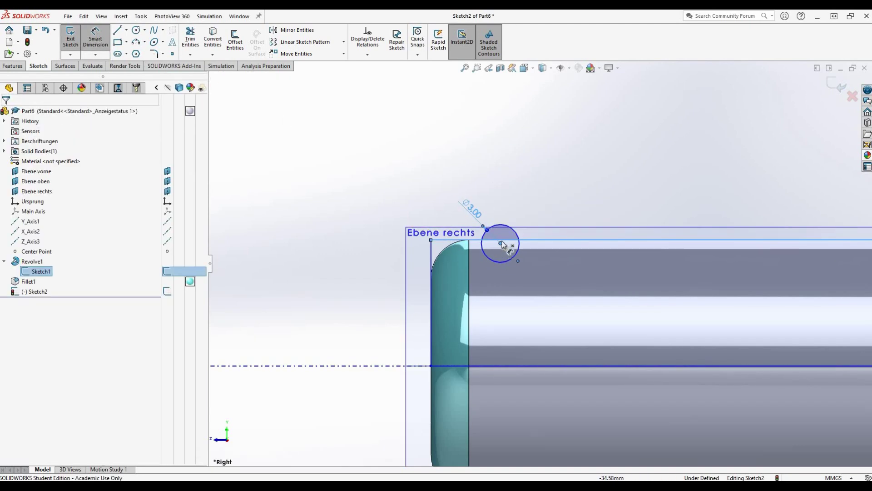
{"action": "left_click", "coordinate": [501, 244]}
{"action": "left_click", "coordinate": [484, 240]}
{"action": "left_click", "coordinate": [413, 184]}
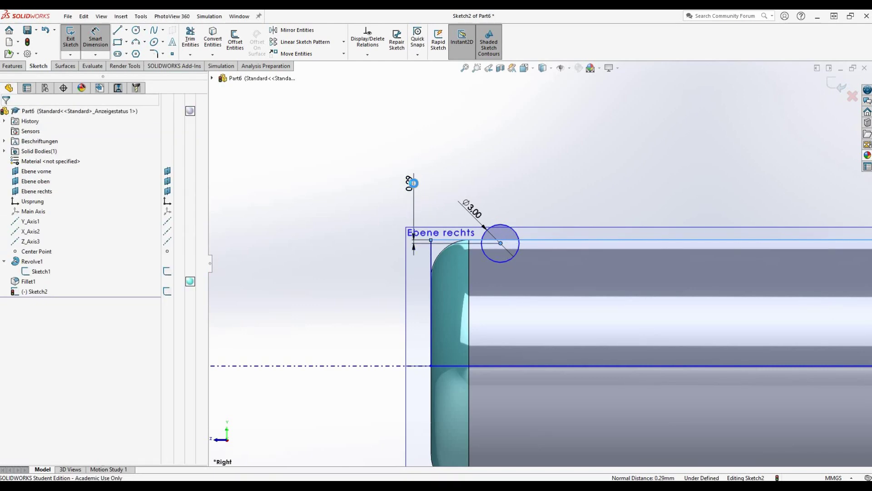
{"action": "type", "text": "0.5"}
{"action": "key", "text": "Return"}
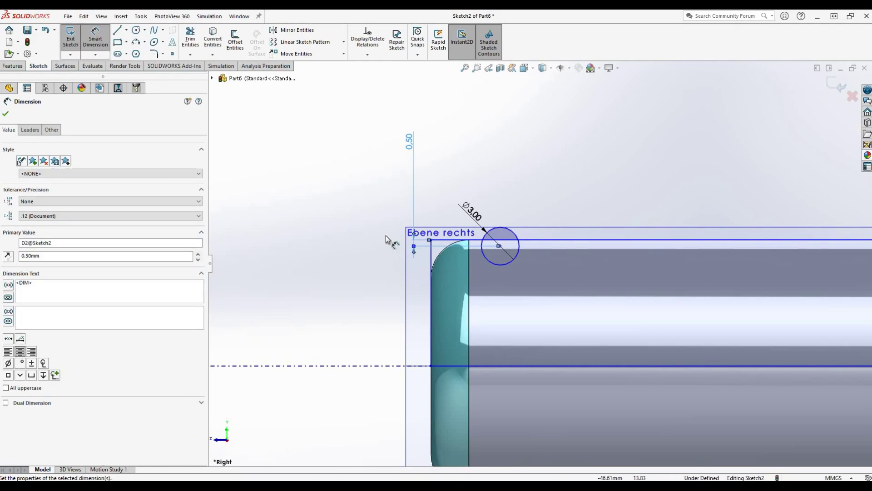
Dimension the circle's horizontal distance from the cylinder's end as 4 mm
{"action": "left_click", "coordinate": [500, 247]}
{"action": "key", "text": "Escape"}
{"action": "left_click", "coordinate": [484, 245]}
{"action": "key", "text": "Escape"}
{"action": "key", "text": "Escape"}
{"action": "left_click", "coordinate": [483, 246]}
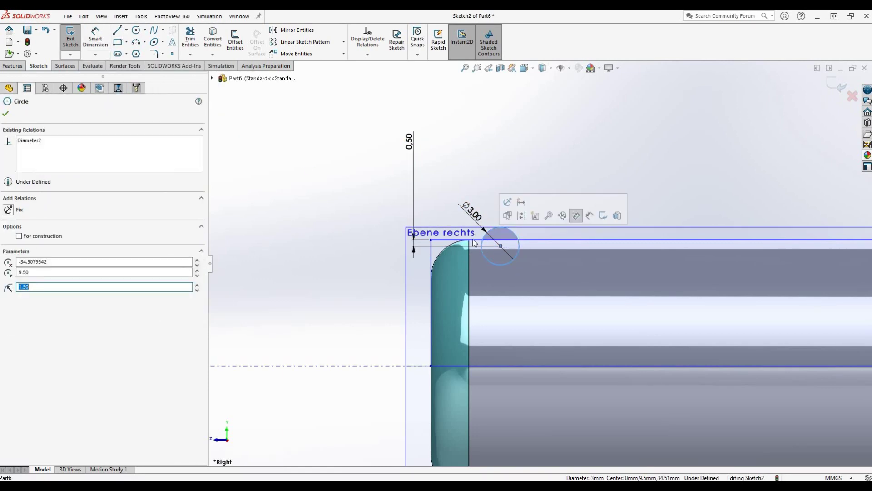
{"action": "right_click_drag", "start_coordinate": [482, 246], "coordinate": [428, 185]}
{"action": "left_click", "coordinate": [441, 259]}
{"action": "left_click", "coordinate": [464, 179]}
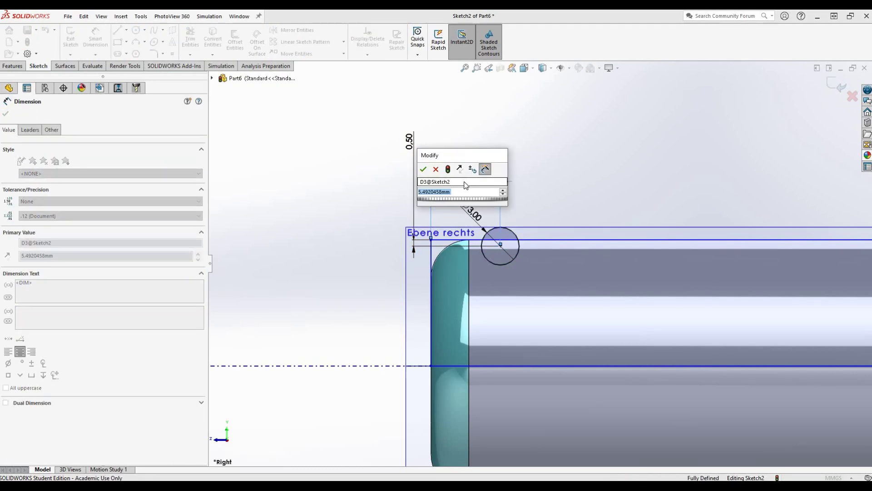
{"action": "type", "text": "4"}
{"action": "key", "text": "Return"}
Change the end distance to 5 mm and exit the sketch
{"action": "double_click", "coordinate": [458, 181]}
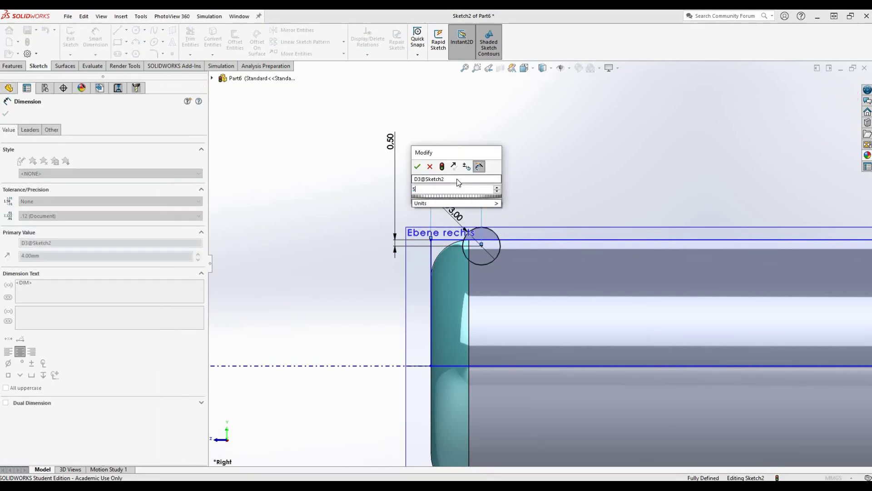
{"action": "type", "text": "5"}
{"action": "key", "text": "Return"}
{"action": "key", "text": "Escape"}
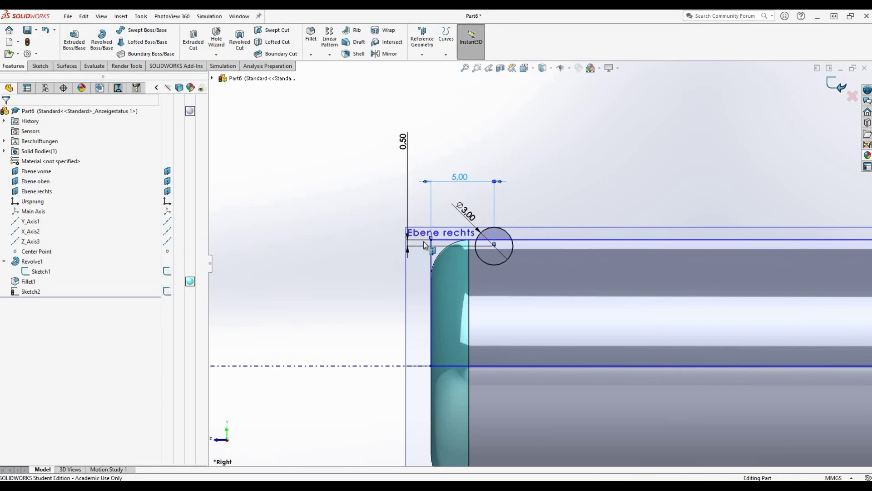
{"action": "left_click", "coordinate": [836, 84]}
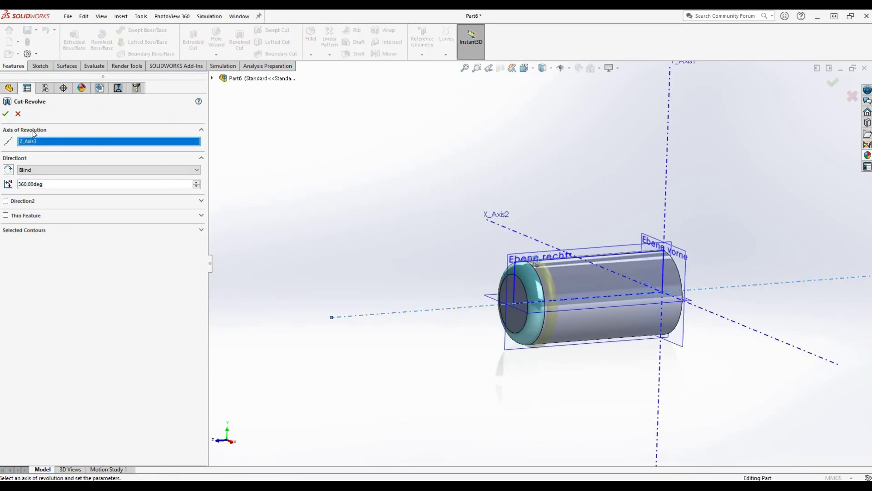
Confirm the revolved groove cut and round its edges with a 0.5 mm fillet
{"action": "key", "text": "Return"}
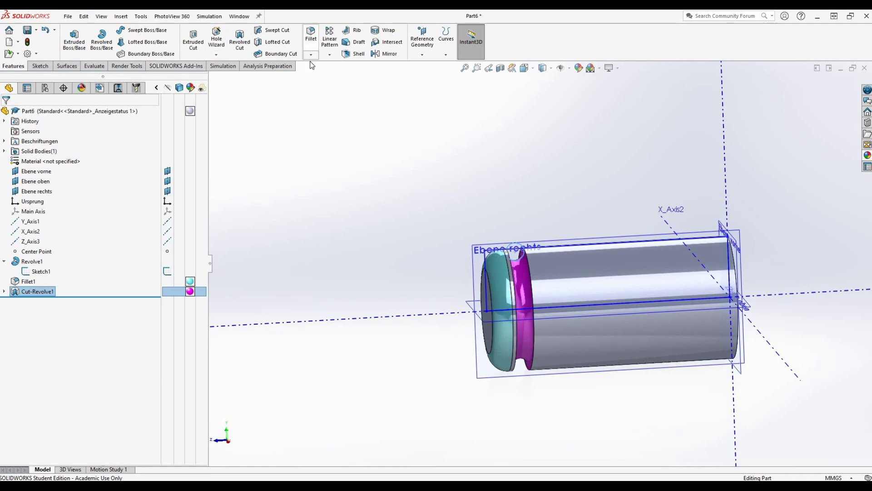
{"action": "left_click", "coordinate": [517, 273]}
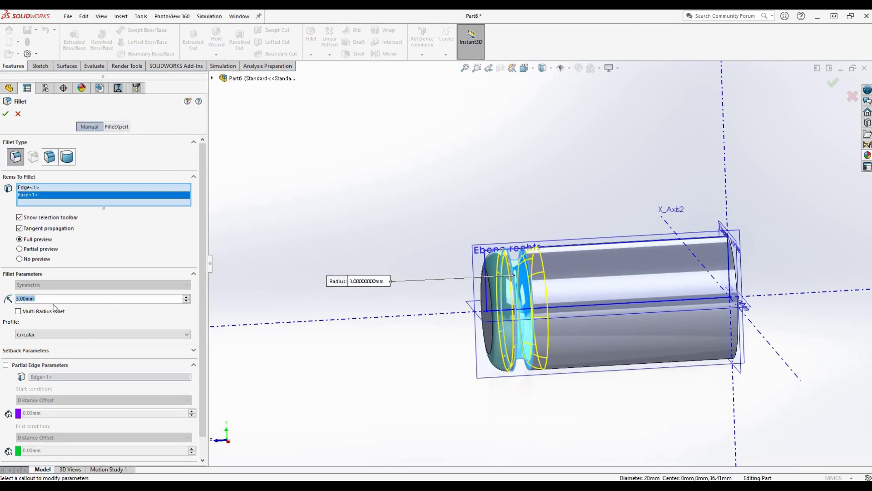
{"action": "type", "text": "0.5"}
{"action": "key", "text": "Return"}
{"action": "key", "text": "Return"}
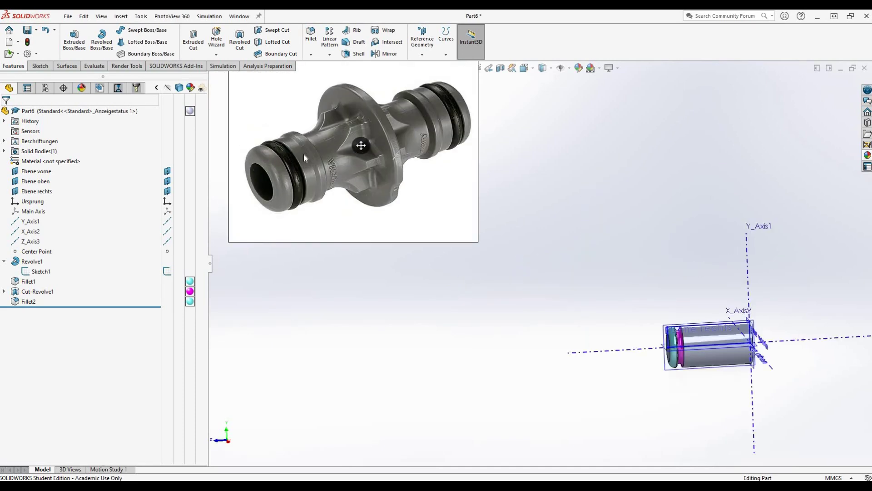
{"action": "key", "text": "f"}
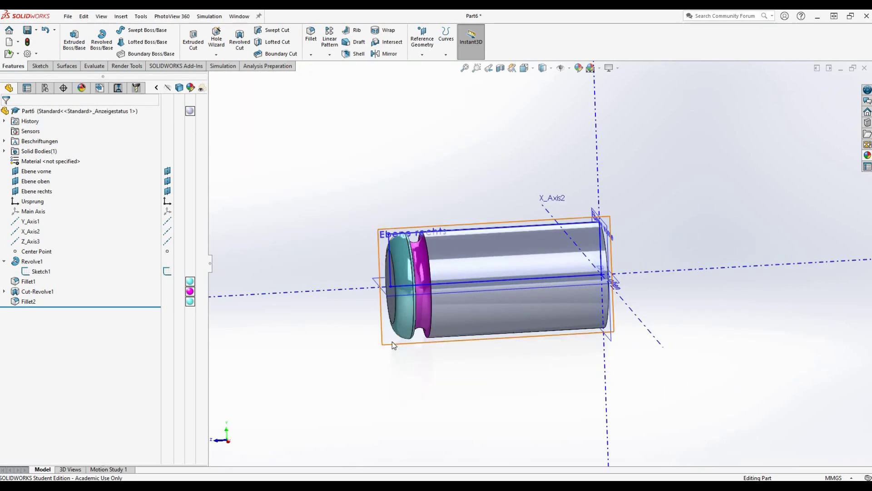
Sketch a corner rectangle at the cylinder's right end with 1.50 mm height
{"action": "left_click", "coordinate": [118, 42]}
{"action": "left_click", "coordinate": [571, 183]}
{"action": "left_click", "coordinate": [447, 198]}
{"action": "right_click_drag", "start_coordinate": [399, 171], "coordinate": [403, 128]}
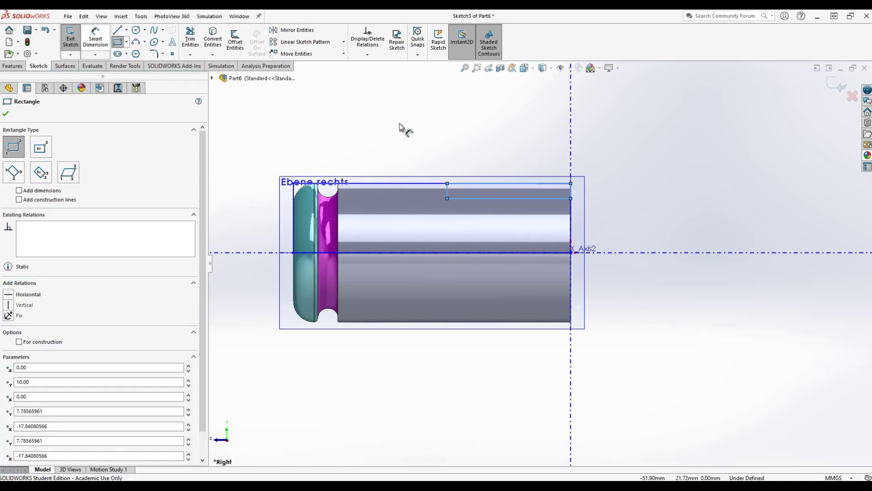
{"action": "left_click", "coordinate": [571, 194]}
{"action": "left_click", "coordinate": [599, 196]}
{"action": "key", "text": "Return"}
Set the rectangle's length to 25 mm
{"action": "left_click", "coordinate": [482, 183]}
{"action": "left_click", "coordinate": [485, 156]}
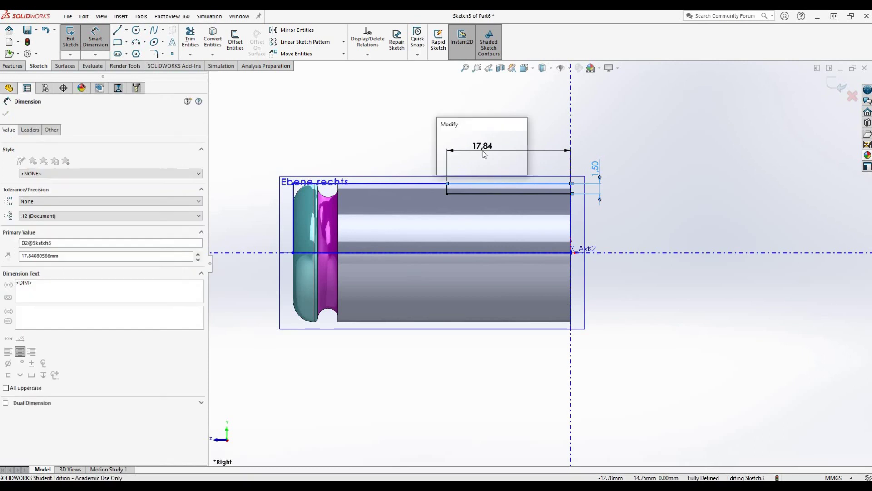
{"action": "type", "text": "20"}
{"action": "key", "text": "BackSpace"}
{"action": "type", "text": "8"}
{"action": "key", "text": "Return"}
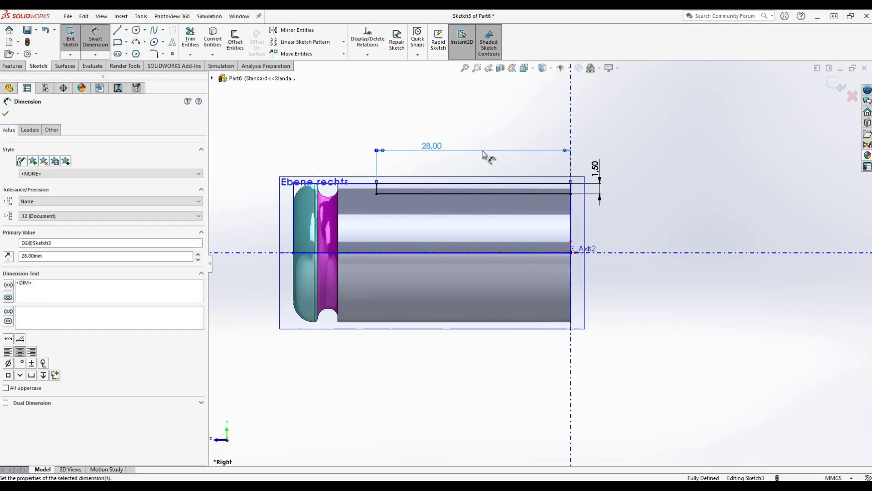
{"action": "double_click", "coordinate": [433, 147]}
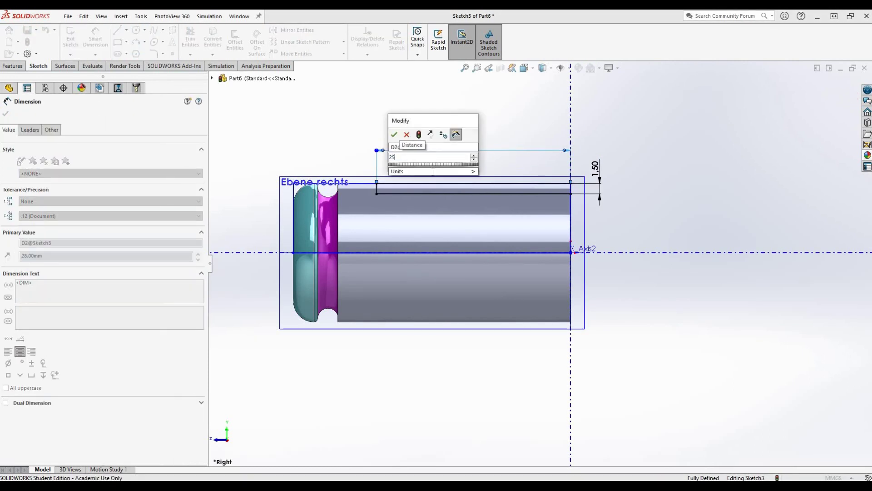
{"action": "type", "text": "25"}
{"action": "key", "text": "Return"}
{"action": "key", "text": "Escape"}
{"action": "left_click", "coordinate": [12, 66]}
Revolve-cut the rectangle around the axis and orbit to inspect the slimmed end
{"action": "left_click", "coordinate": [239, 41]}
{"action": "key", "text": "Return"}
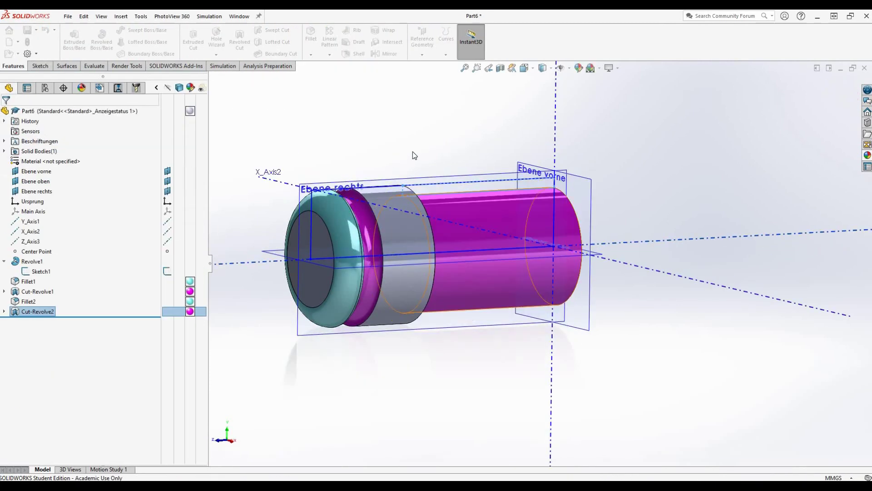
{"action": "middle_click_drag", "start_coordinate": [412, 152], "coordinate": [341, 298]}
Start a sketch on Ebene rechts and draw a closed trapezoid outline with lines
{"action": "right_click", "coordinate": [341, 298]}
{"action": "left_click", "coordinate": [352, 359]}
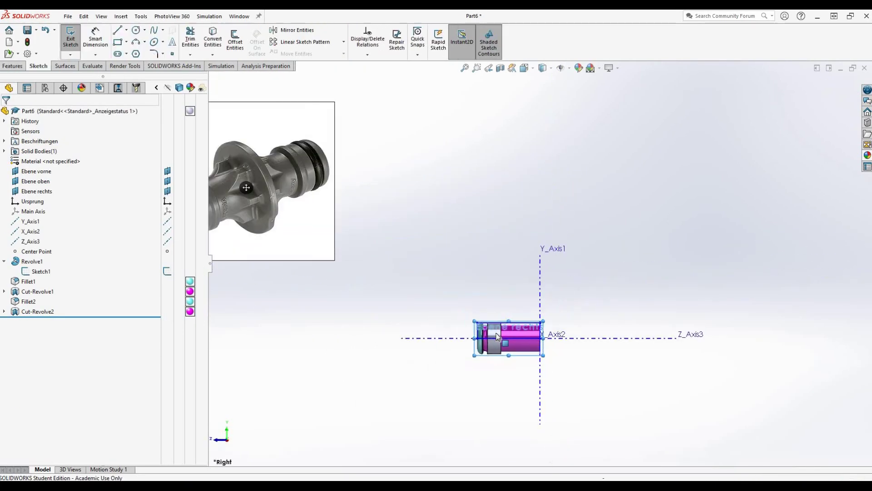
{"action": "scroll", "coordinate": [539, 262], "scroll_direction": "up", "scroll_amount": 2}
{"action": "key", "text": "l"}
{"action": "left_click", "coordinate": [537, 162]}
{"action": "left_click", "coordinate": [558, 183]}
{"action": "left_click", "coordinate": [517, 183]}
{"action": "left_click", "coordinate": [529, 163]}
{"action": "key", "text": "Escape"}
Make the slanted sides equal and set the trapezoid's top width to 1.00 mm
{"action": "left_click", "coordinate": [551, 172]}
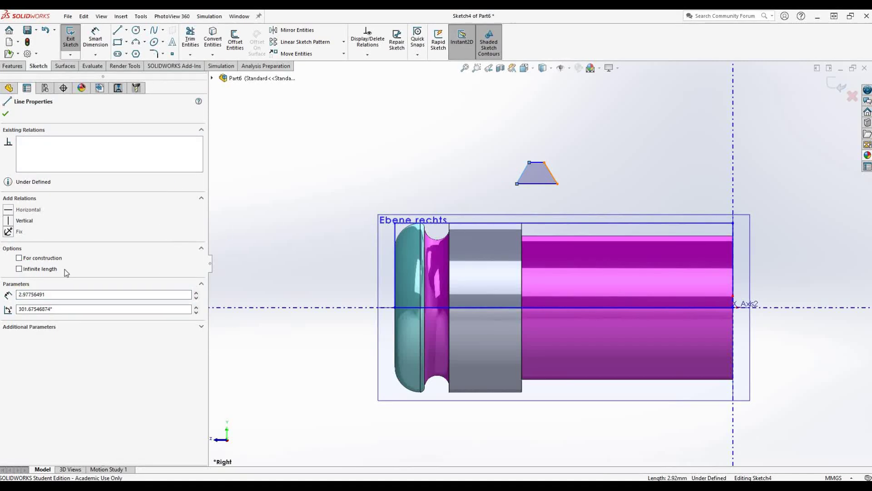
{"action": "left_click", "coordinate": [522, 172], "text": "ctrl"}
{"action": "left_click", "coordinate": [9, 314]}
{"action": "left_click", "coordinate": [94, 38]}
{"action": "left_click", "coordinate": [536, 162]}
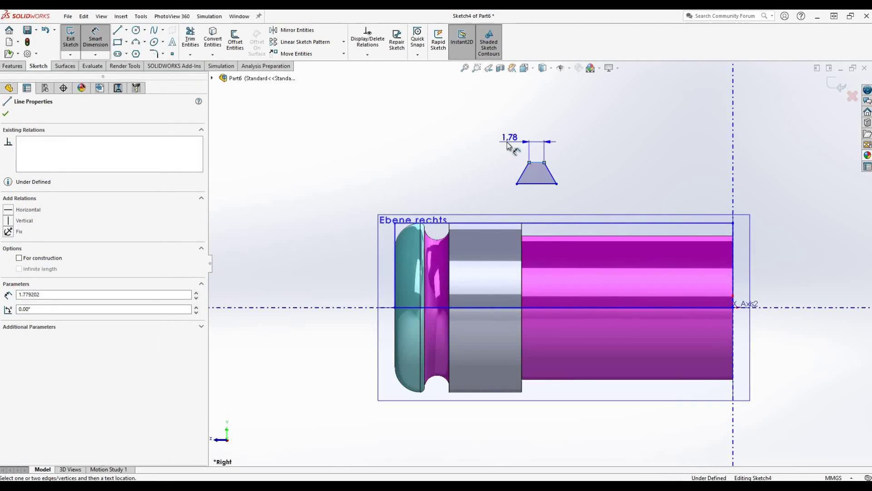
{"action": "left_click", "coordinate": [507, 143]}
{"action": "type", "text": "1"}
{"action": "key", "text": "Return"}
{"action": "left_click", "coordinate": [535, 184]}
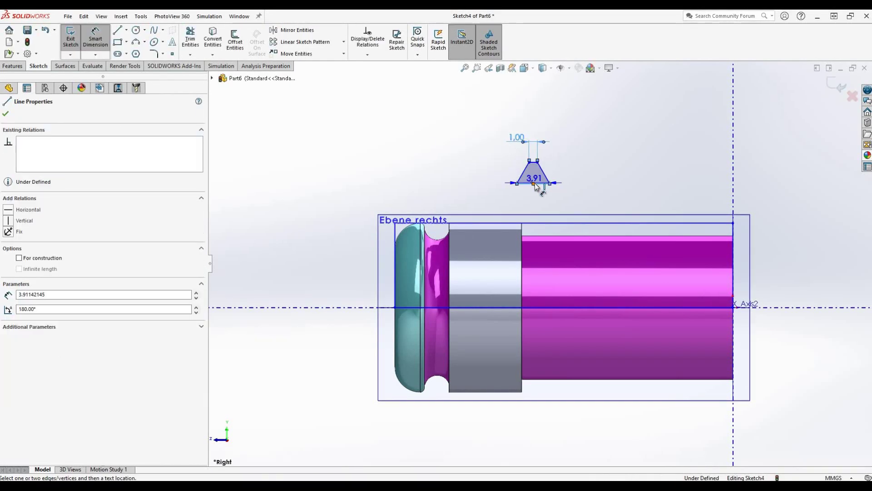
{"action": "key", "text": "Escape"}
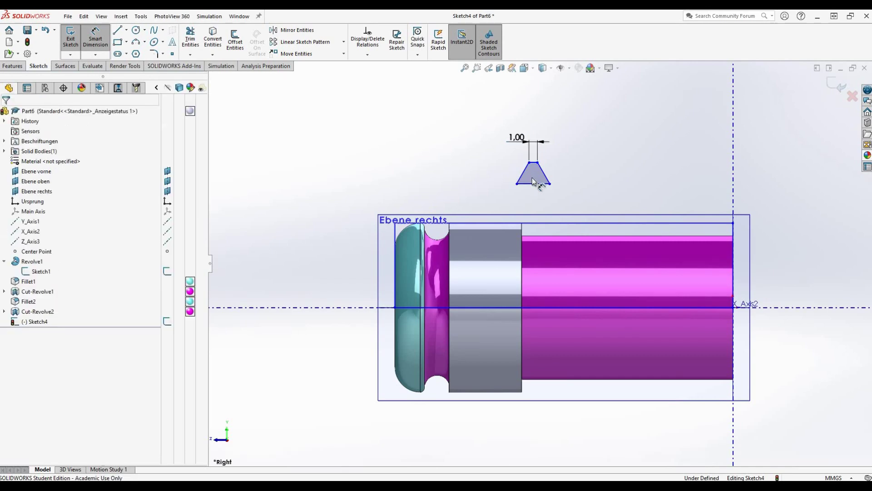
Add a coincident relation between the trapezoid and the cut's top edge
{"action": "left_click", "coordinate": [4, 311]}
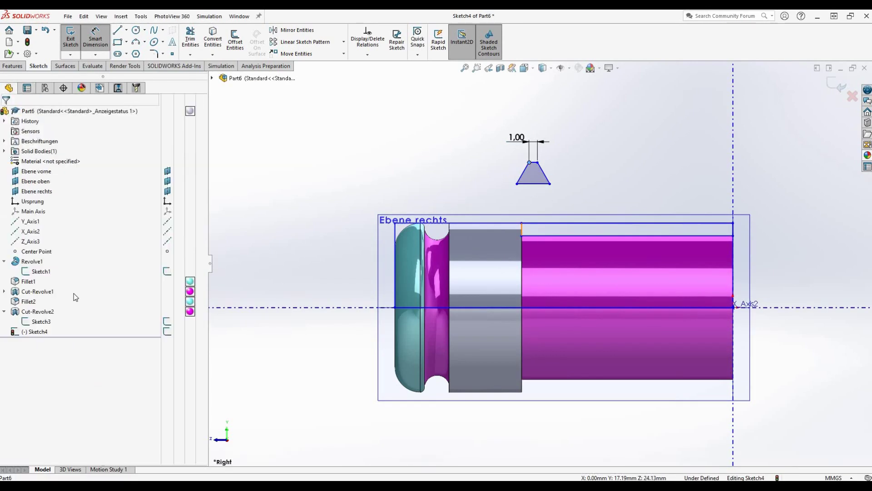
{"action": "left_click", "coordinate": [95, 37]}
{"action": "left_click", "coordinate": [368, 55]}
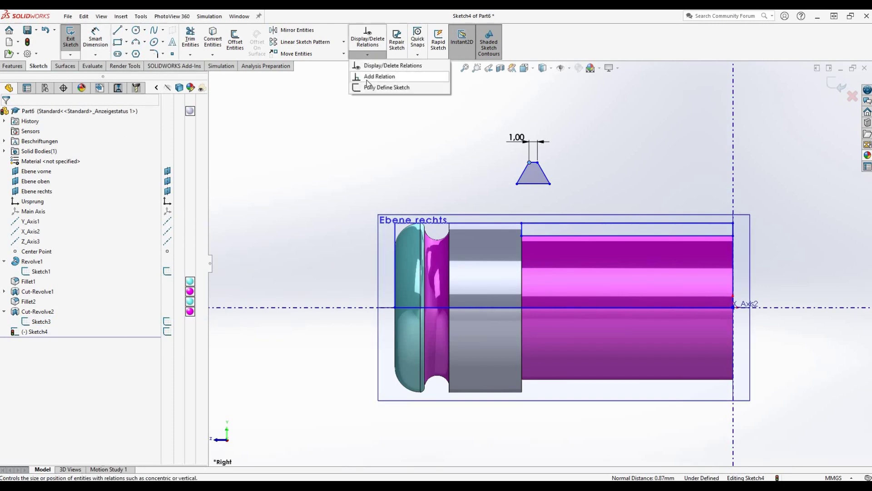
{"action": "left_click", "coordinate": [377, 72]}
{"action": "left_click", "coordinate": [29, 271]}
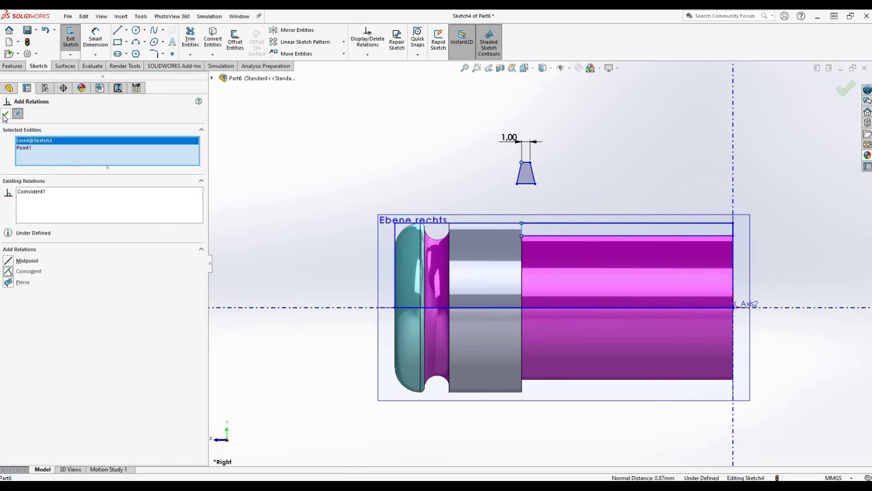
{"action": "left_click", "coordinate": [6, 113]}
Dimension the trapezoid's side angle to 60°
{"action": "left_click", "coordinate": [96, 37]}
{"action": "left_click", "coordinate": [519, 172]}
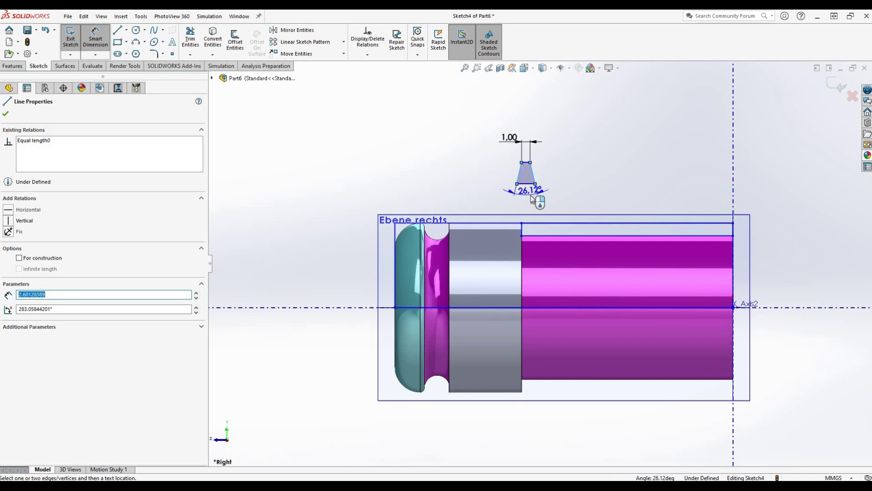
{"action": "left_click", "coordinate": [531, 195]}
{"action": "type", "text": "60"}
{"action": "key", "text": "Return"}
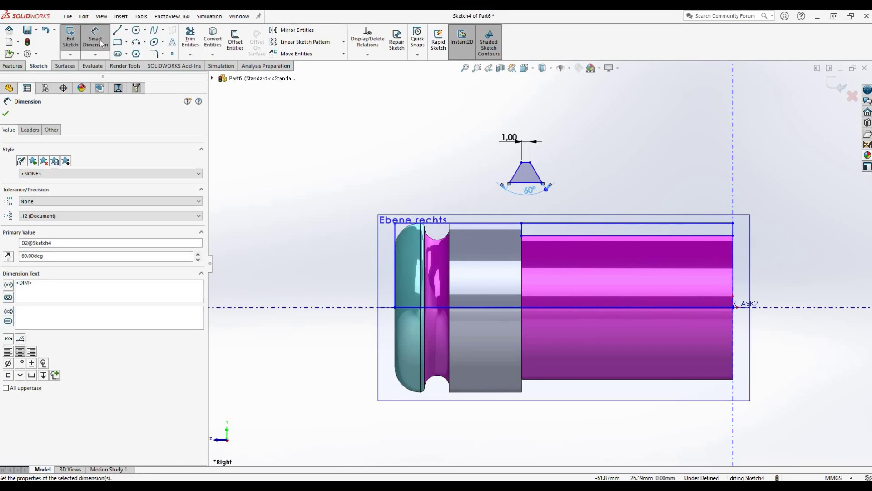
{"action": "left_click", "coordinate": [101, 43]}
Stretch the trapezoid base onto the body step, set its height to 2 mm, and exit the sketch
{"action": "left_click", "coordinate": [526, 182]}
{"action": "left_click", "coordinate": [362, 218]}
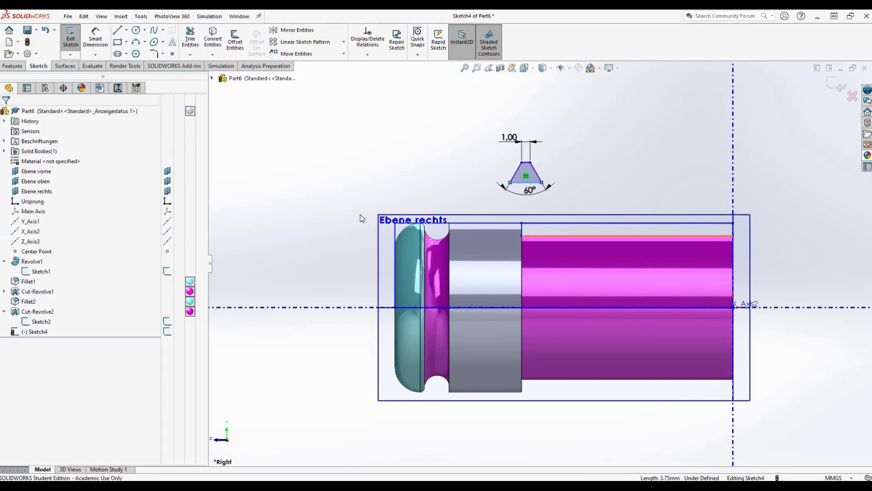
{"action": "left_click_drag", "start_coordinate": [525, 182], "coordinate": [526, 235]}
{"action": "key", "text": "Escape"}
{"action": "left_click", "coordinate": [95, 37]}
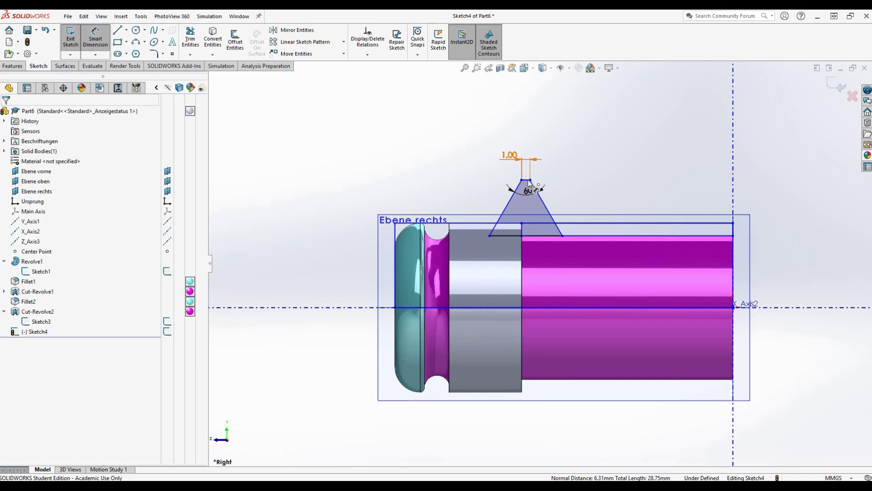
{"action": "left_click", "coordinate": [543, 234]}
{"action": "left_click", "coordinate": [574, 200]}
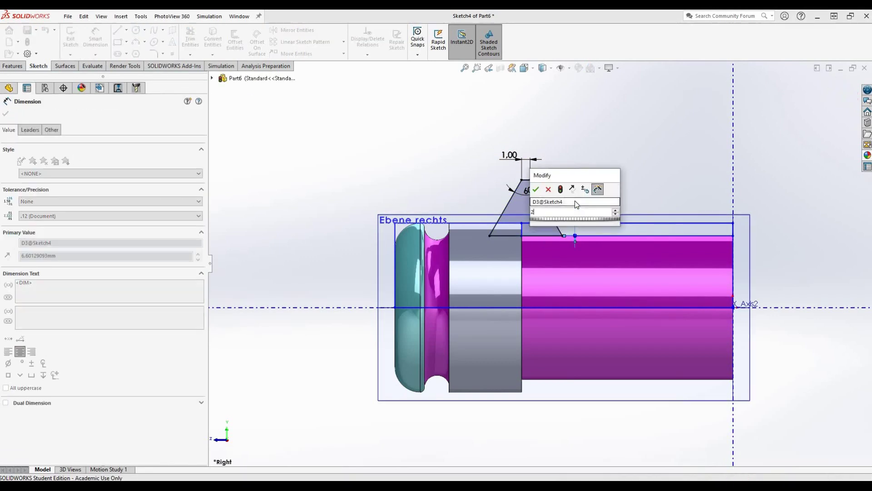
{"action": "type", "text": "2"}
{"action": "key", "text": "Return"}
{"action": "left_click", "coordinate": [840, 84]}
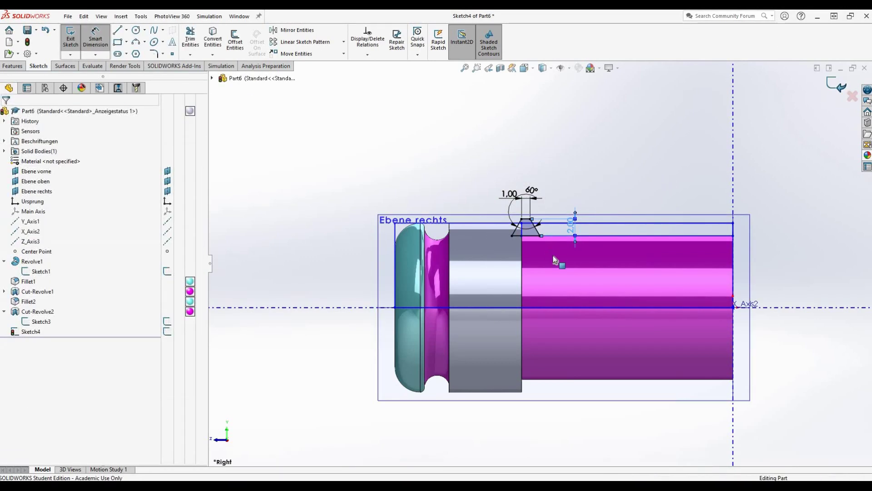
{"action": "left_click", "coordinate": [101, 41]}
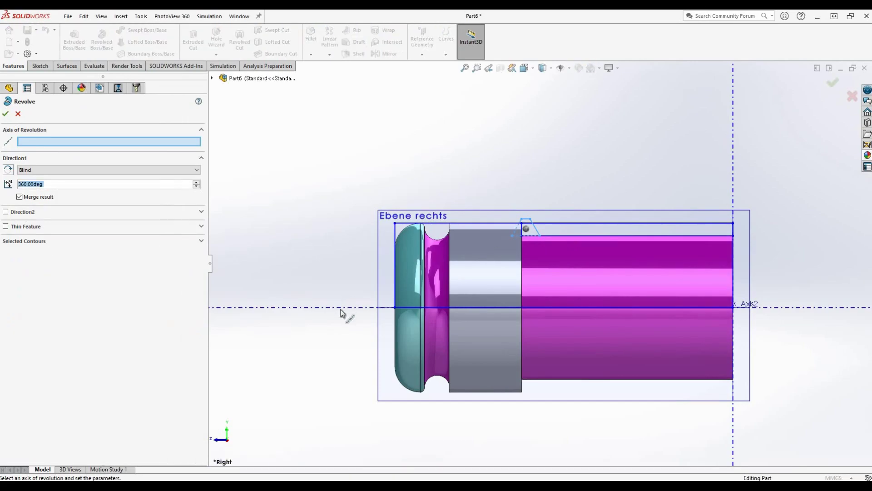
Accept the 360° rib revolve (Revolve2) and orbit to inspect the new rib
{"action": "left_click", "coordinate": [7, 114]}
{"action": "middle_click_drag", "start_coordinate": [573, 275], "coordinate": [499, 191]}
{"action": "scroll", "coordinate": [478, 152], "scroll_direction": "down", "scroll_amount": 2}
{"action": "left_click", "coordinate": [478, 151]}
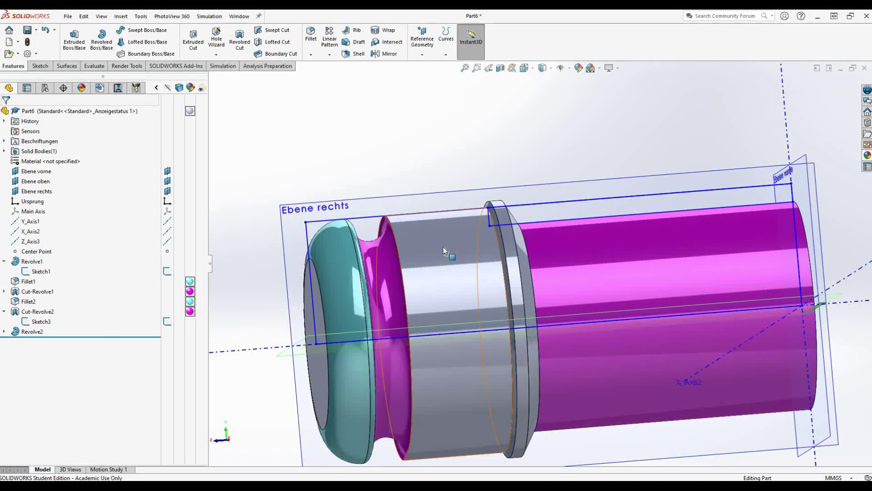
{"action": "scroll", "coordinate": [443, 247], "scroll_direction": "up", "scroll_amount": 3}
{"action": "scroll", "coordinate": [443, 246], "scroll_direction": "down", "scroll_amount": 2}
Round the rib's edges with a 0.50 mm fillet (Fillet3)
{"action": "left_click", "coordinate": [309, 34]}
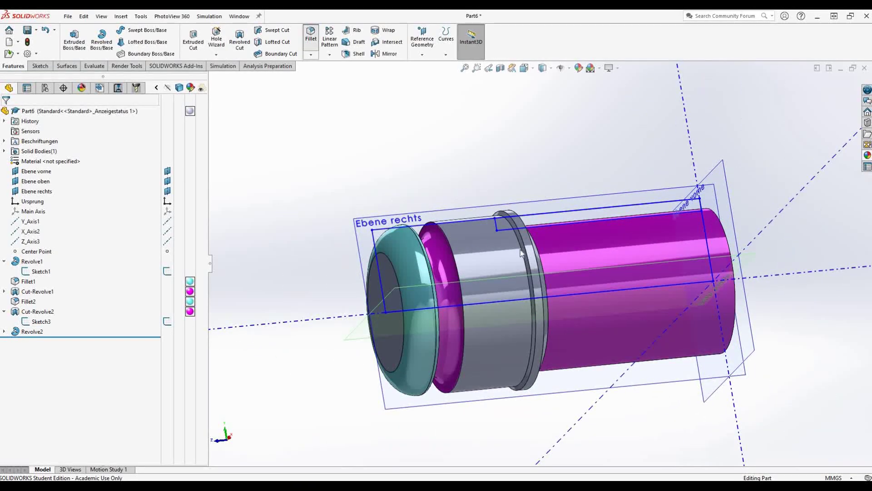
{"action": "scroll", "coordinate": [522, 261], "scroll_direction": "down", "scroll_amount": 2}
{"action": "left_click", "coordinate": [525, 254]}
{"action": "left_click", "coordinate": [513, 273]}
{"action": "left_click", "coordinate": [545, 282]}
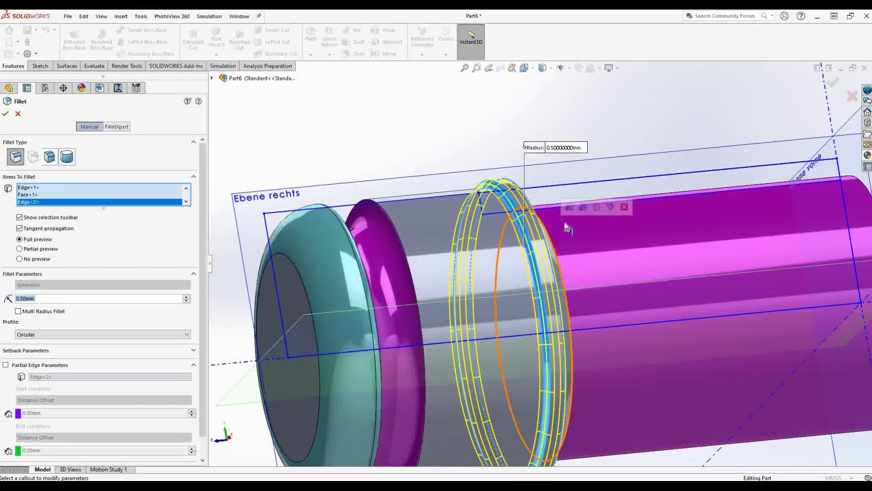
{"action": "left_click", "coordinate": [549, 318]}
{"action": "left_click", "coordinate": [6, 114]}
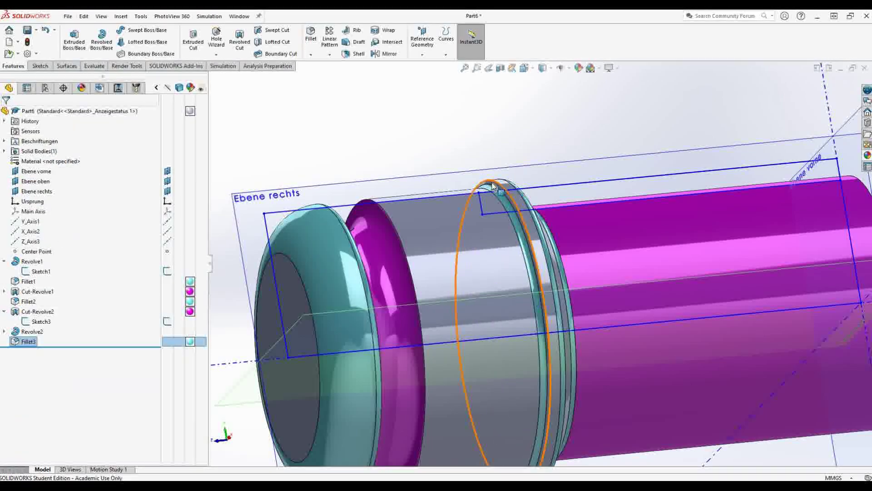
Review Fillet3 and the rib sketch dimensions under Revolve2
{"action": "left_click", "coordinate": [29, 341]}
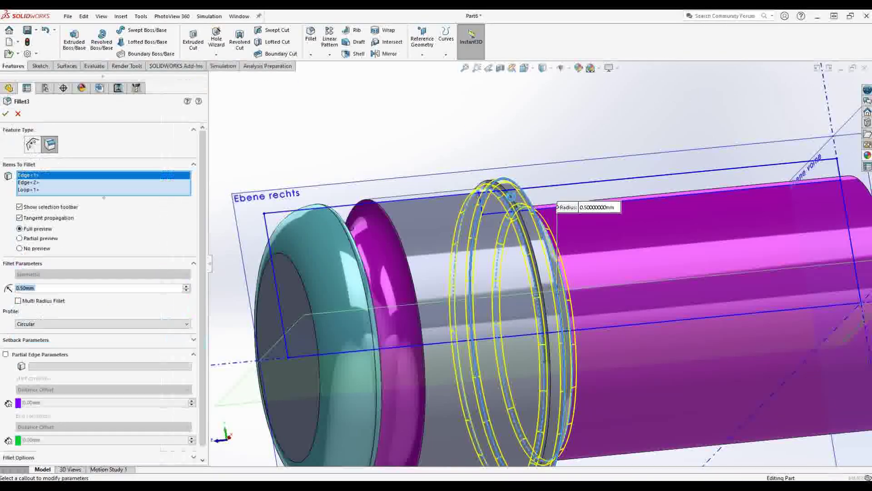
{"action": "key", "text": "Return"}
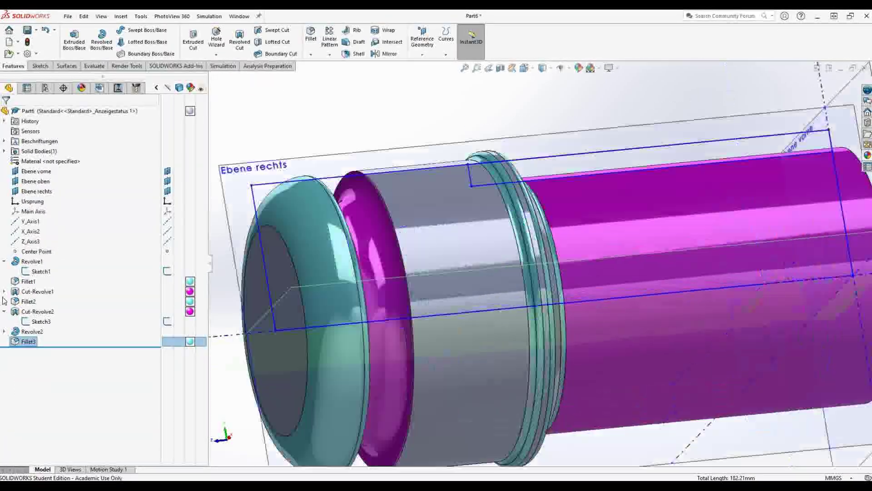
{"action": "left_click", "coordinate": [4, 331]}
{"action": "left_click", "coordinate": [31, 331]}
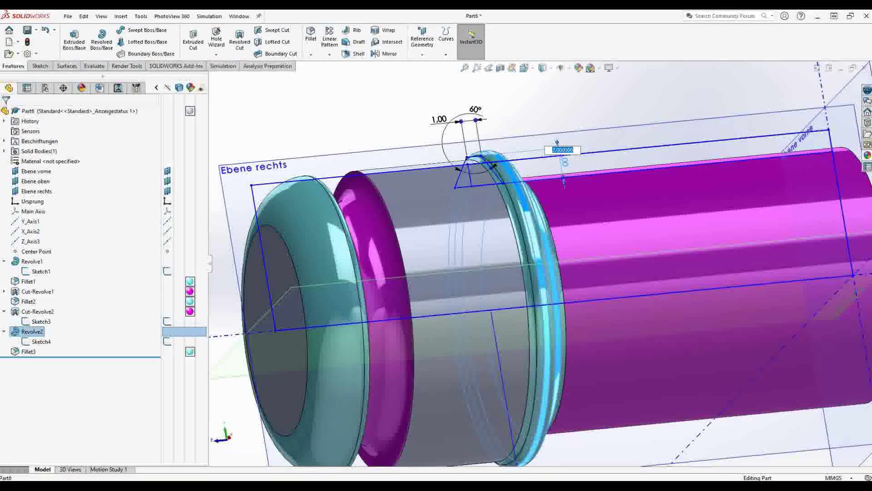
{"action": "key", "text": "Return"}
Reorient the model and start a new sketch on the Ebene rechts plane
{"action": "mouse_move", "coordinate": [564, 153]}
{"action": "middle_mouse_down"}
{"action": "mouse_move", "coordinate": [462, 255]}
{"action": "mouse_move", "coordinate": [337, 229]}
{"action": "middle_mouse_up"}
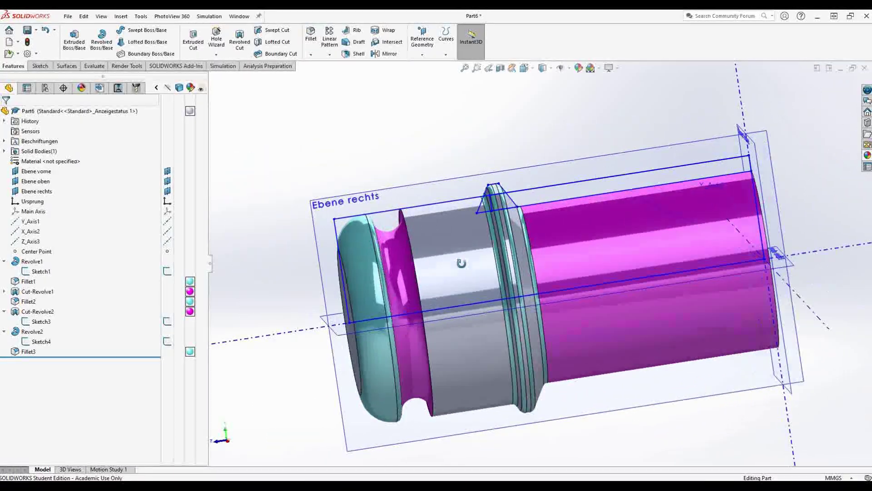
{"action": "scroll", "coordinate": [337, 229], "scroll_direction": "up", "scroll_amount": 5}
{"action": "mouse_move", "coordinate": [337, 229]}
{"action": "middle_mouse_down", "text": "ctrl"}
{"action": "mouse_move", "coordinate": [567, 290]}
{"action": "mouse_move", "coordinate": [409, 204]}
{"action": "middle_mouse_up", "text": "ctrl"}
{"action": "scroll", "coordinate": [535, 225], "scroll_direction": "down", "scroll_amount": 3}
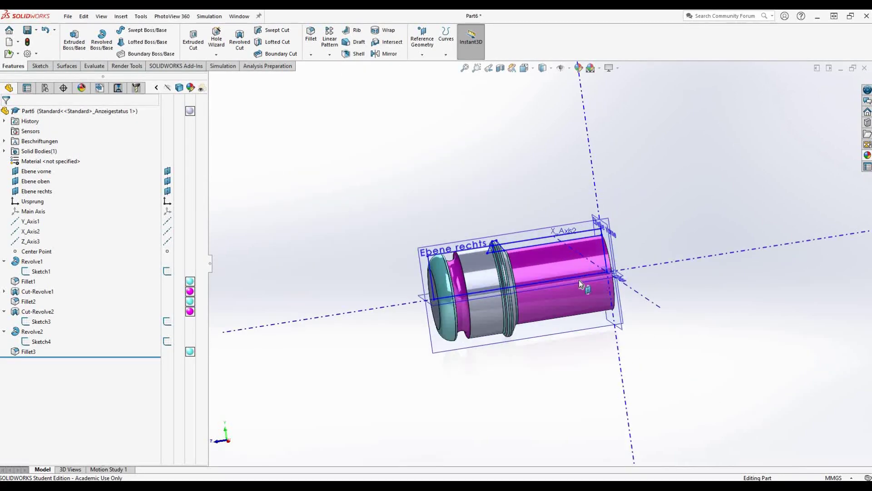
{"action": "right_click", "coordinate": [535, 225]}
{"action": "scroll", "coordinate": [536, 330], "scroll_direction": "down", "scroll_amount": 5}
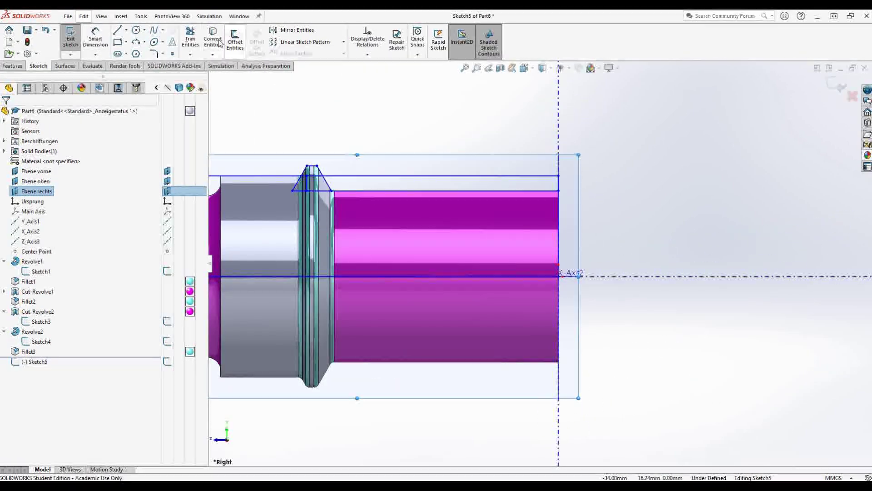
Convert the body's top edge, then draw a horizontal line ending in a tangent arc
{"action": "left_click", "coordinate": [483, 191]}
{"action": "left_click", "coordinate": [212, 39]}
{"action": "key", "text": "Return"}
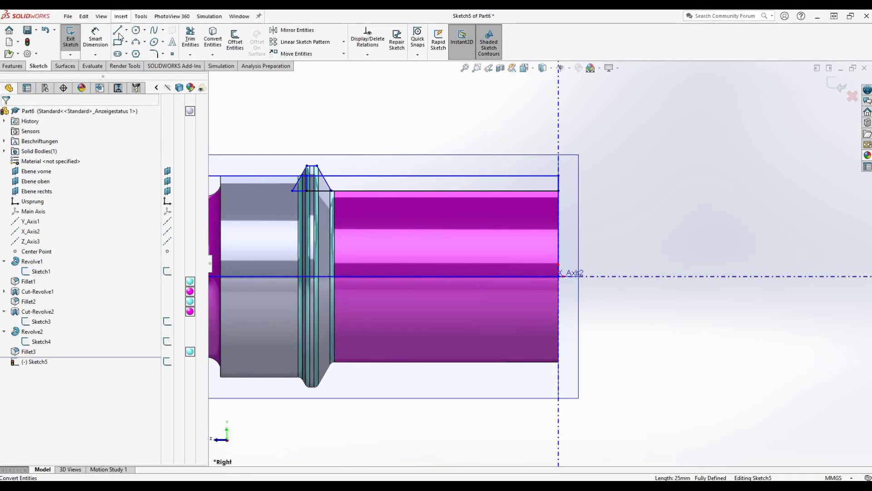
{"action": "left_click", "coordinate": [558, 119]}
{"action": "left_click", "coordinate": [494, 118]}
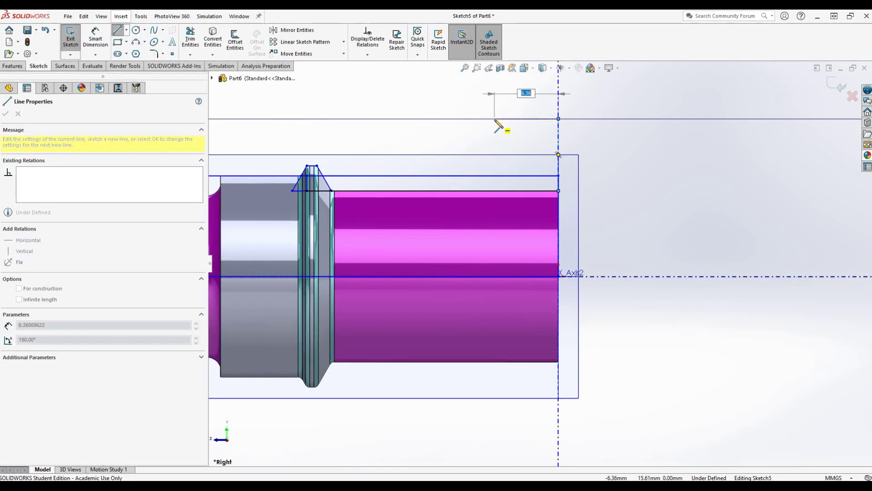
{"action": "key", "text": "a"}
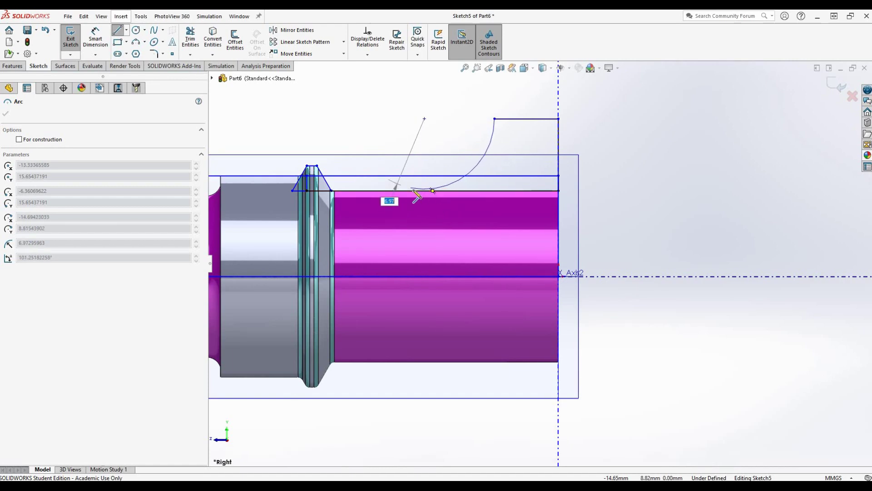
{"action": "left_click", "coordinate": [414, 191]}
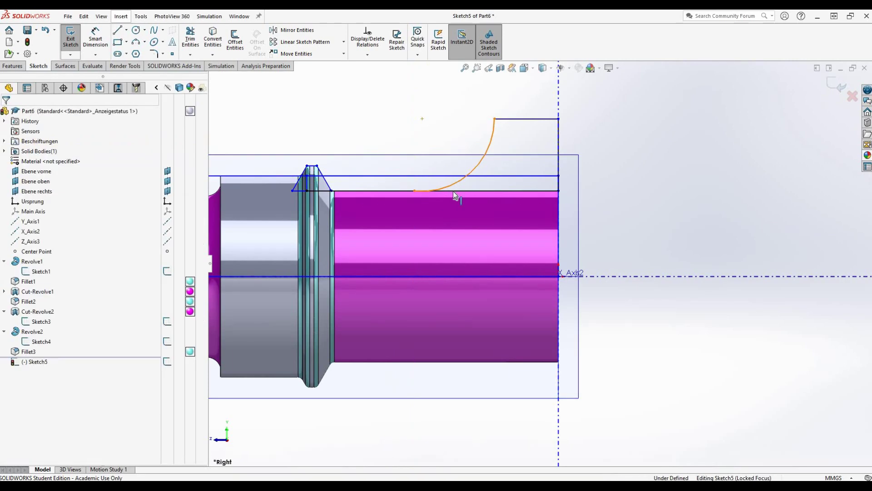
Dimension the top horizontal line to 5.00 mm
{"action": "left_click", "coordinate": [433, 190], "text": "ctrl"}
{"action": "left_click", "coordinate": [5, 116]}
{"action": "left_click", "coordinate": [96, 39]}
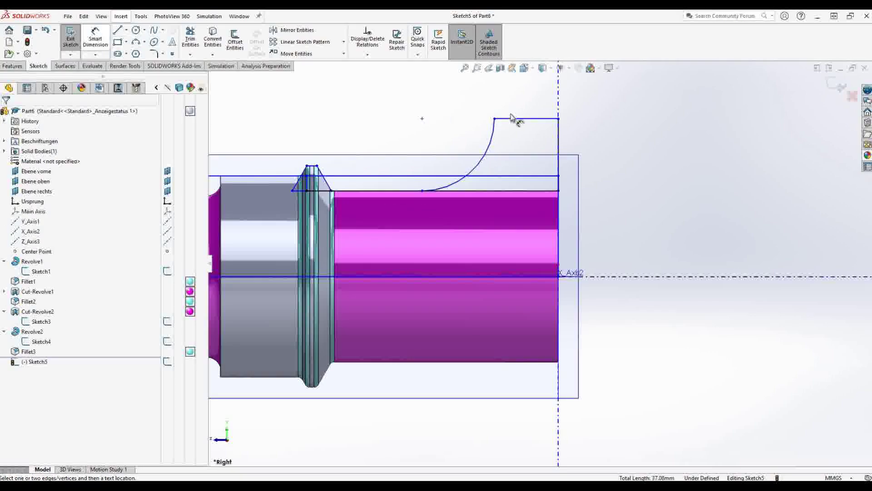
{"action": "left_click", "coordinate": [530, 119]}
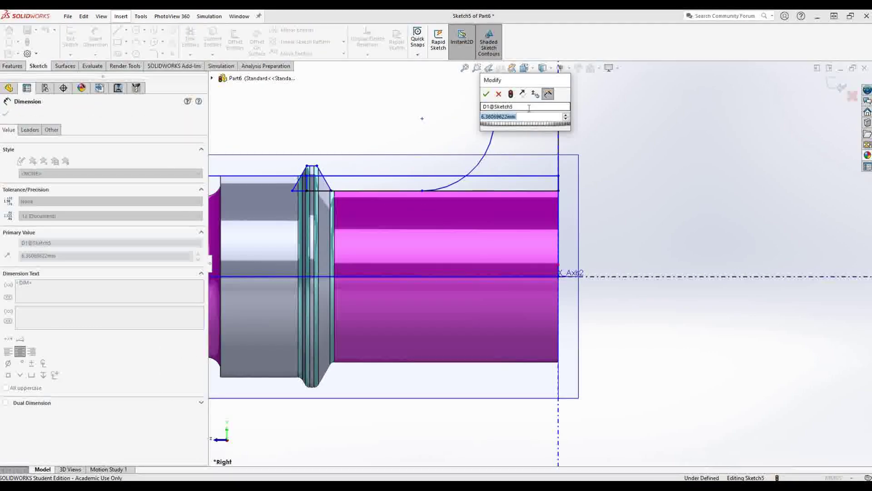
{"action": "key", "text": "Return"}
Draw a vertical construction centerline from the top line's end
{"action": "left_click", "coordinate": [126, 30]}
{"action": "left_click", "coordinate": [136, 43]}
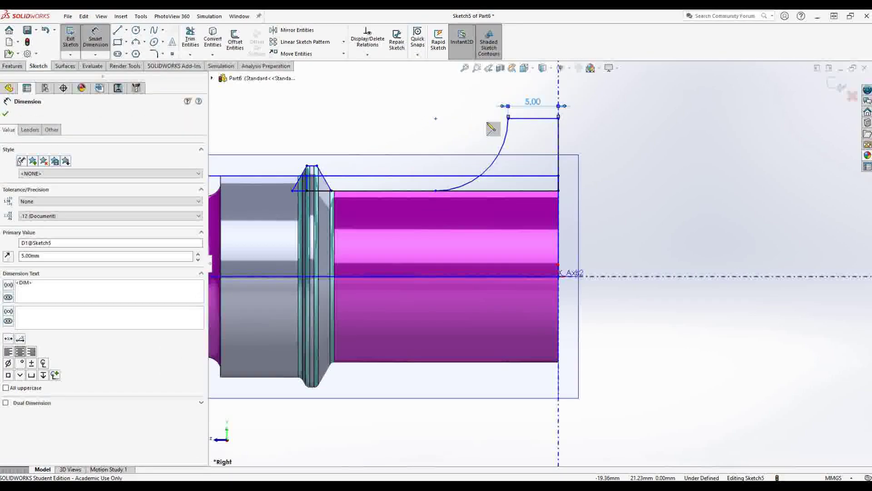
{"action": "left_click", "coordinate": [507, 118]}
{"action": "left_click", "coordinate": [508, 79]}
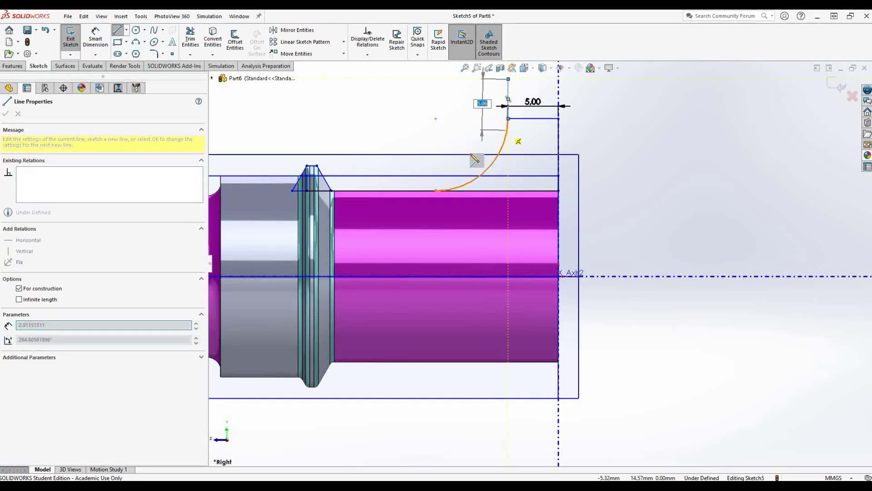
{"action": "key", "text": "Escape"}
Make the arc tangent to the vertical construction line, then begin dimensioning the vertical line
{"action": "left_click", "coordinate": [493, 162]}
{"action": "left_click", "coordinate": [508, 98], "text": "ctrl"}
{"action": "left_click", "coordinate": [25, 260]}
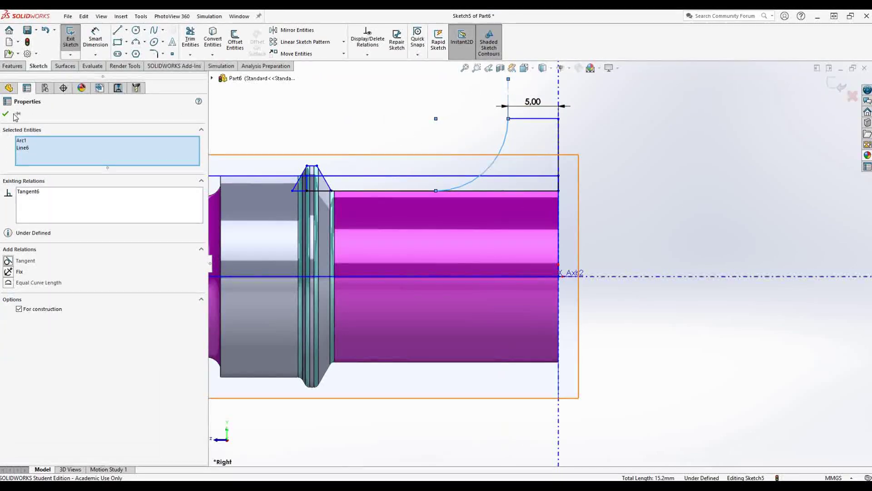
{"action": "left_click", "coordinate": [408, 199]}
{"action": "left_click", "coordinate": [559, 150]}
{"action": "left_click", "coordinate": [590, 152]}
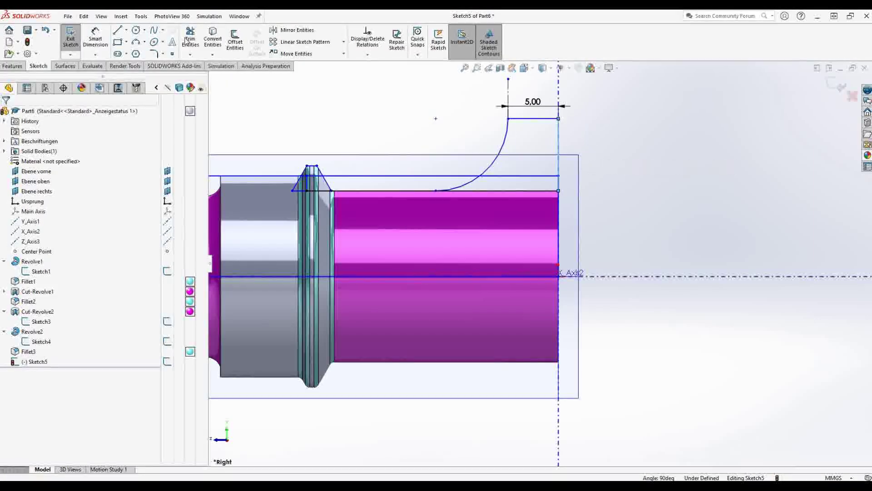
Dimension the vertical line to a 7.00 mm height
{"action": "left_click", "coordinate": [559, 150]}
{"action": "left_click", "coordinate": [585, 145]}
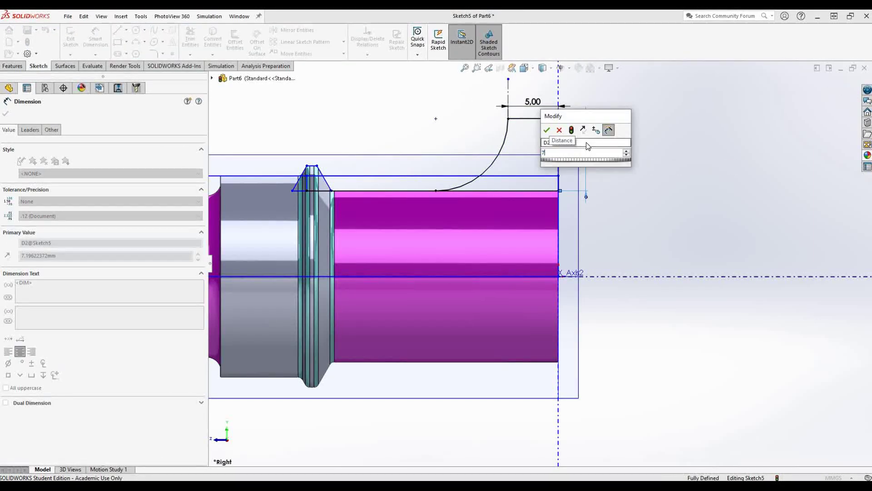
{"action": "key", "text": "Return"}
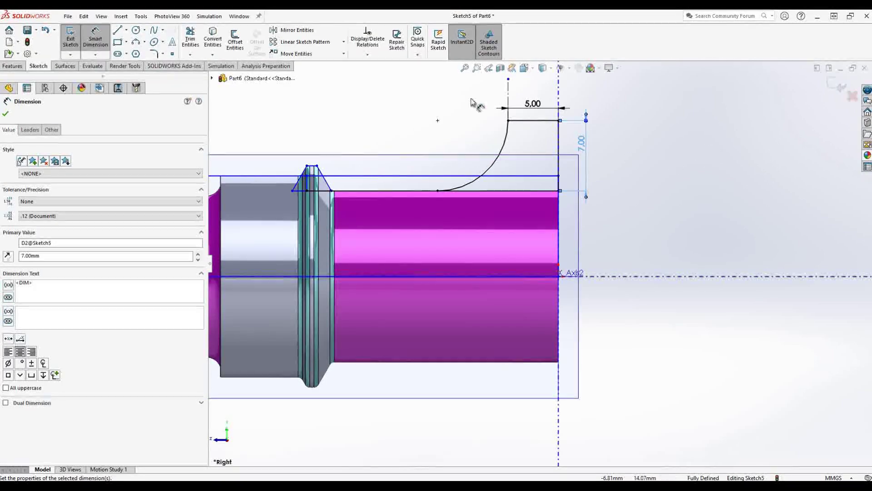
Delete the construction line's Vertical relation and raise its top endpoint slightly
{"action": "left_click", "coordinate": [509, 105]}
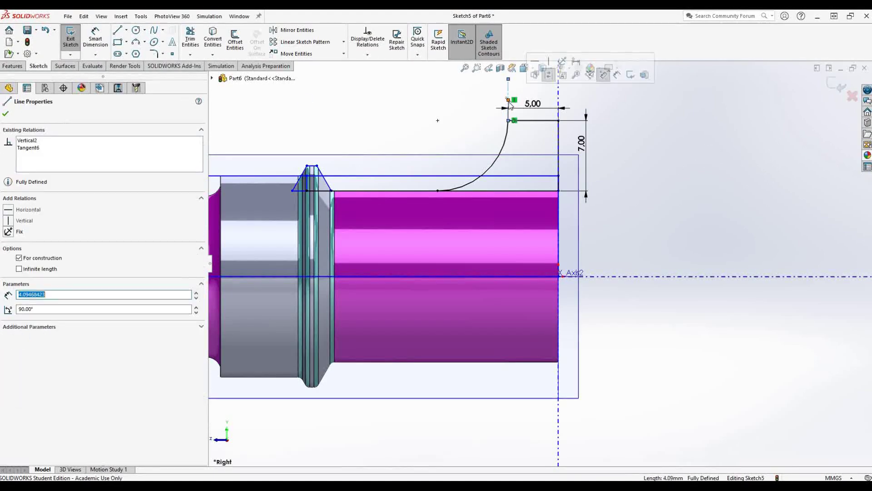
{"action": "right_click", "coordinate": [32, 141]}
{"action": "left_click", "coordinate": [54, 156]}
{"action": "left_click", "coordinate": [508, 80]}
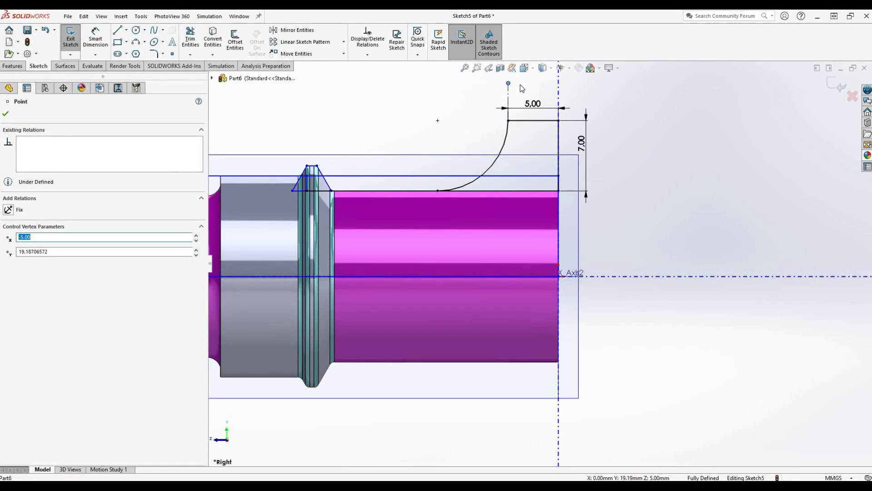
{"action": "left_click_drag", "start_coordinate": [509, 84], "coordinate": [508, 77]}
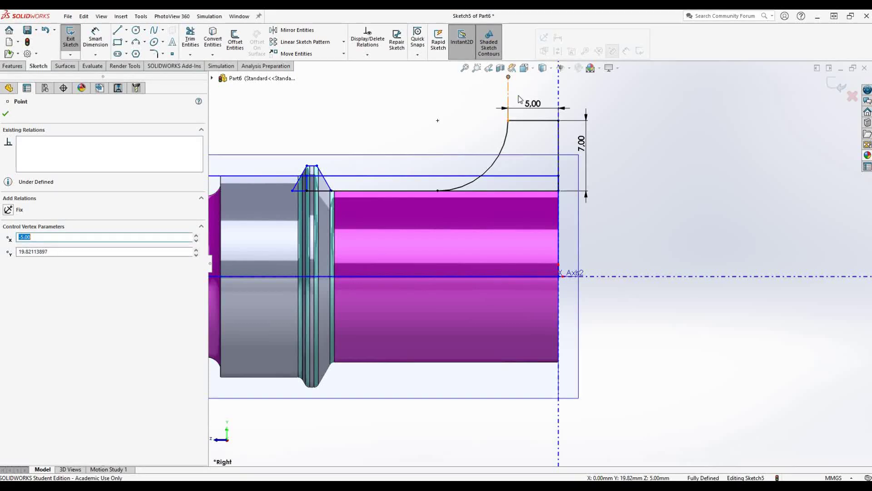
{"action": "left_click", "coordinate": [508, 96]}
{"action": "key", "text": "Escape"}
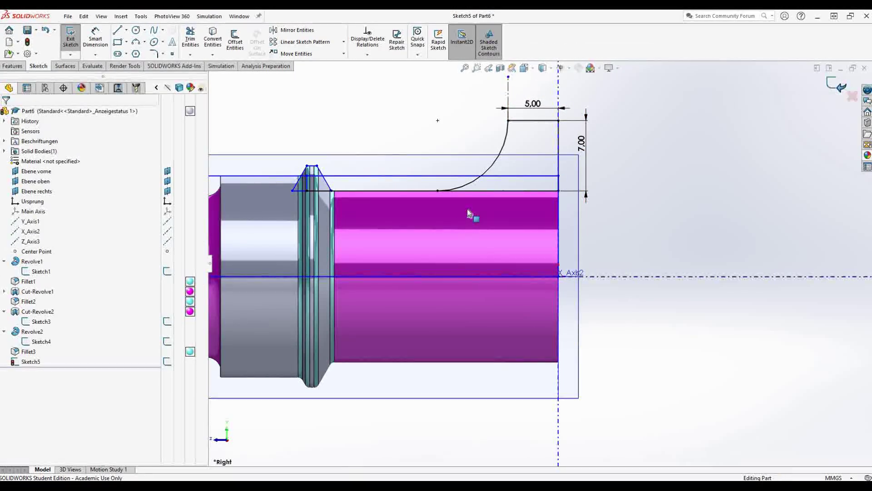
Exit Sketch5 to the 3D view, then reopen it for editing
{"action": "key", "text": "ctrl+b"}
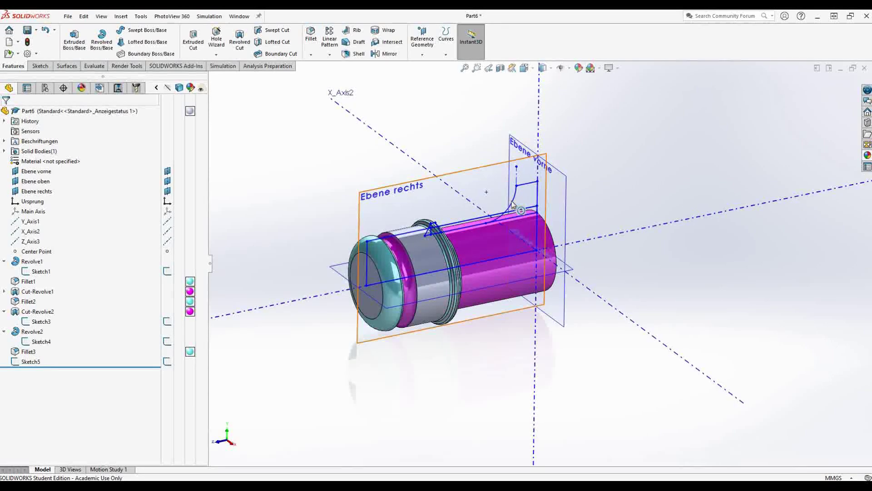
{"action": "left_click", "coordinate": [512, 205]}
{"action": "left_click", "coordinate": [45, 331]}
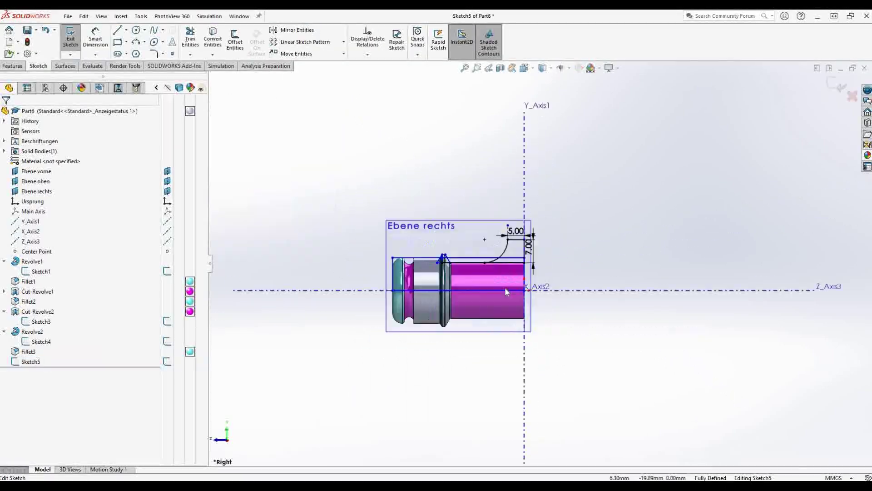
{"action": "key", "text": "t"}
{"action": "left_click", "coordinate": [845, 91]}
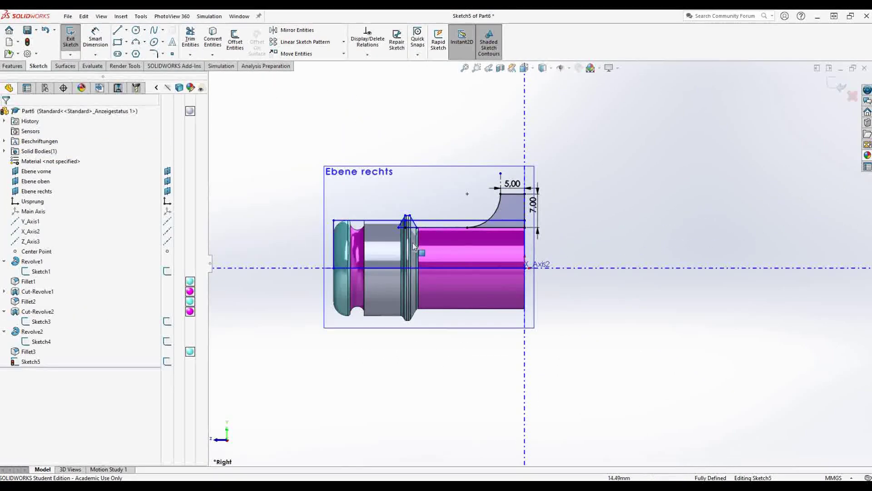
Revolve Sketch5 360° about Z_Axis3 to create the flange (Revolve3)
{"action": "key", "text": "ctrl+7"}
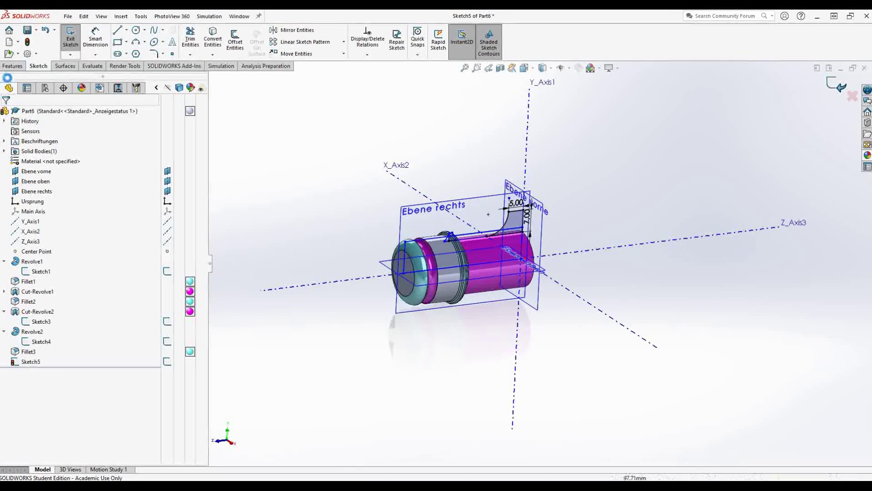
{"action": "left_click", "coordinate": [101, 40]}
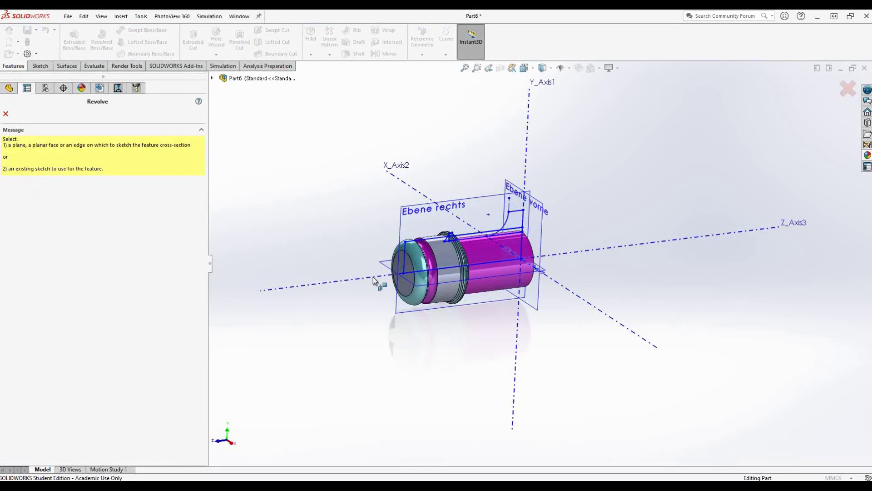
{"action": "left_click", "coordinate": [507, 224]}
{"action": "left_click", "coordinate": [356, 278]}
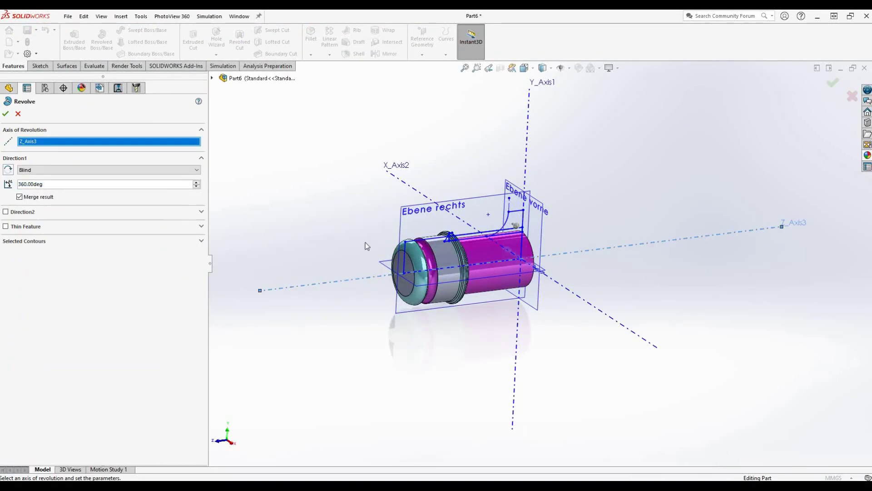
{"action": "left_click", "coordinate": [5, 113]}
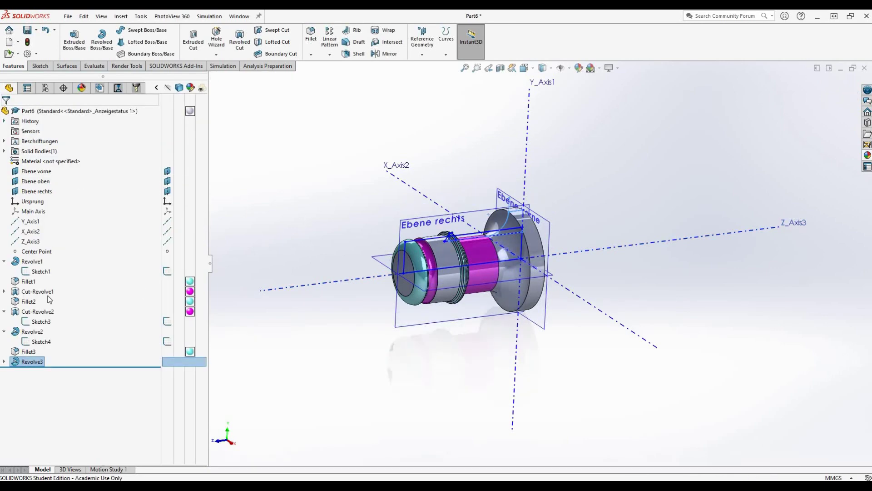
{"action": "right_click", "coordinate": [32, 361]}
{"action": "left_click", "coordinate": [245, 260]}
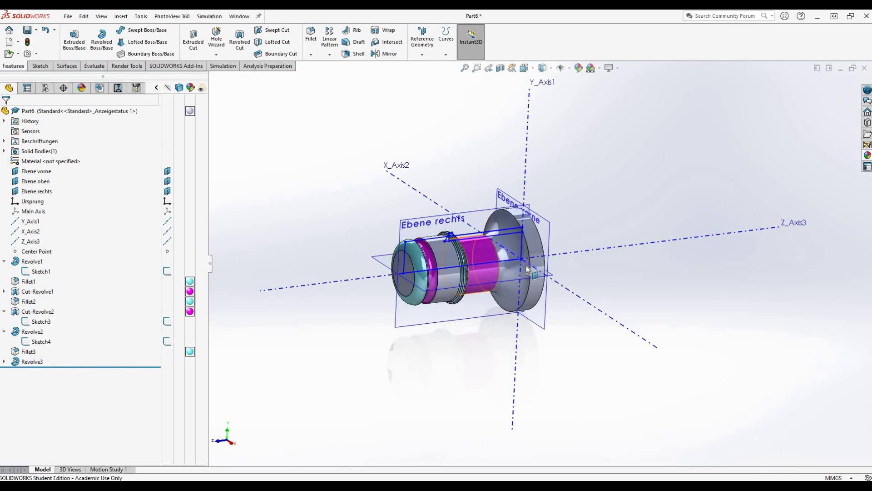
Round the flange's circular edge with a 1.00 mm fillet
{"action": "scroll", "coordinate": [508, 249], "scroll_direction": "down", "scroll_amount": 5}
{"action": "scroll", "coordinate": [508, 249], "scroll_direction": "down", "scroll_amount": 1}
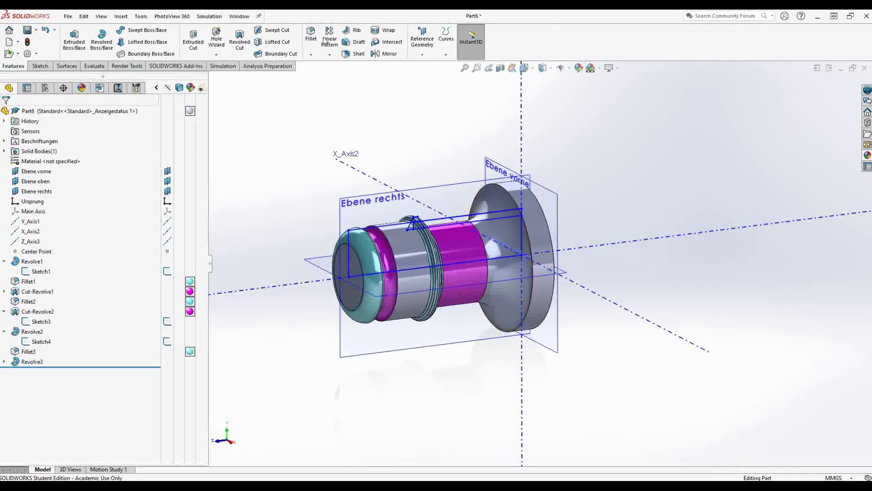
{"action": "left_click", "coordinate": [503, 188]}
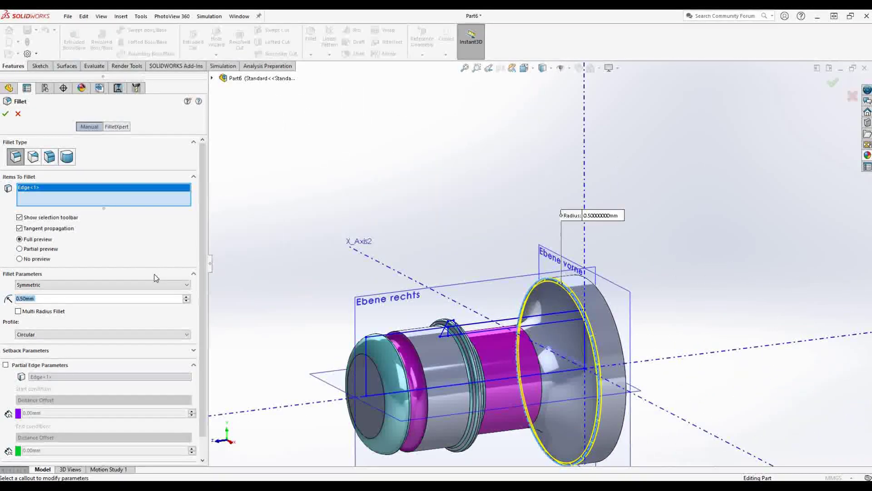
{"action": "type", "text": "1"}
{"action": "key", "text": "Return"}
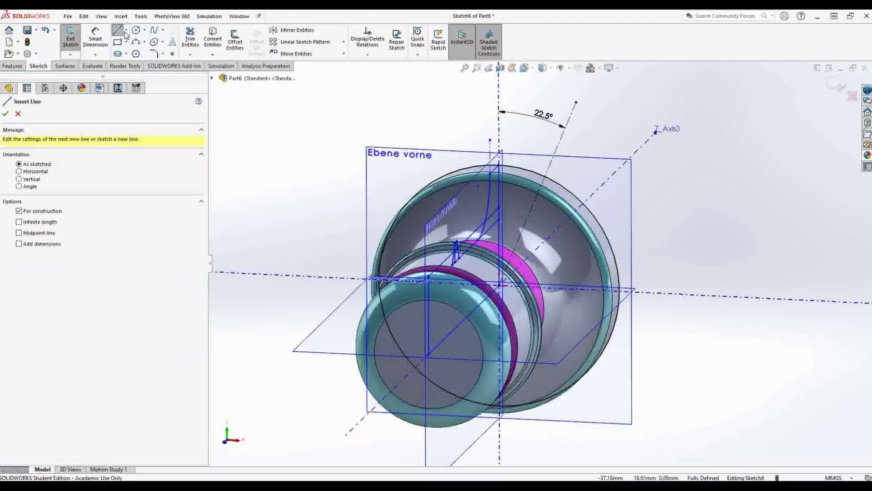
{"action": "left_click", "coordinate": [136, 29]}
Draw a radius 8.50 circle at the origin as construction geometry
{"action": "left_click", "coordinate": [500, 281]}
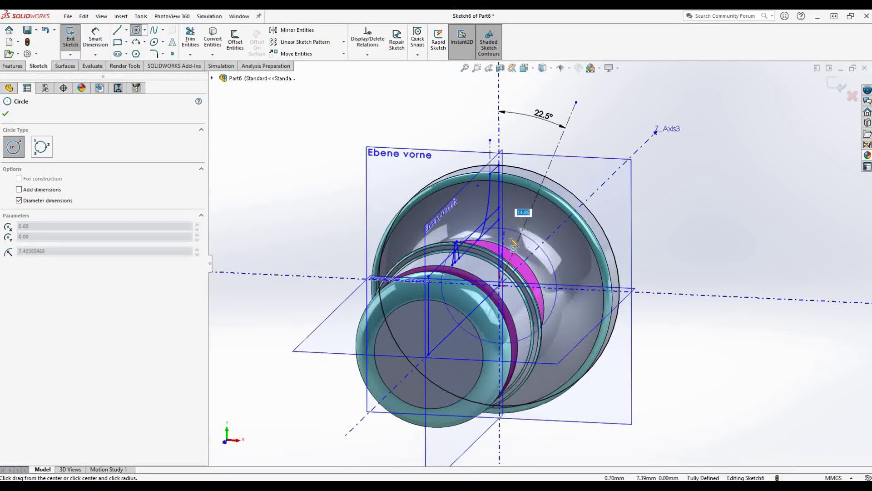
{"action": "left_click", "coordinate": [514, 230]}
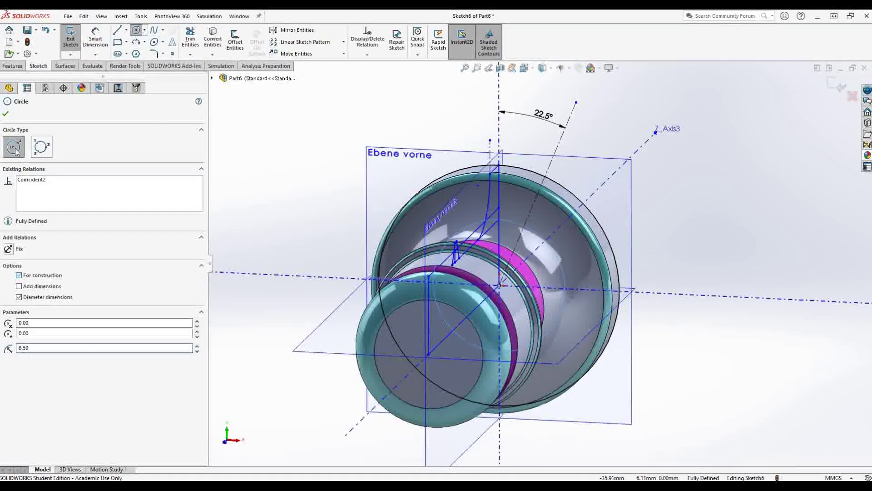
{"action": "key", "text": "Escape"}
{"action": "right_click", "coordinate": [515, 171]}
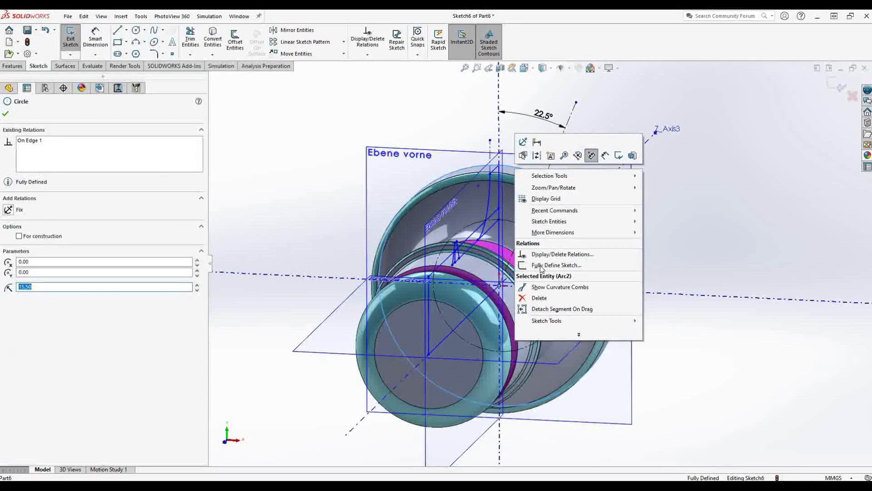
{"action": "left_click", "coordinate": [563, 295]}
{"action": "key", "text": "Return"}
Add a second construction circle of radius 15.50 at the origin
{"action": "left_click", "coordinate": [499, 286]}
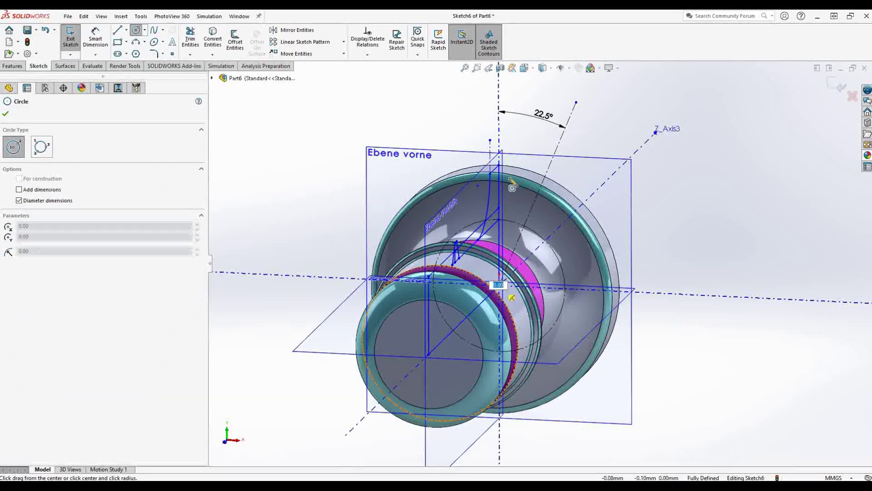
{"action": "left_click", "coordinate": [520, 167]}
{"action": "left_click", "coordinate": [19, 276]}
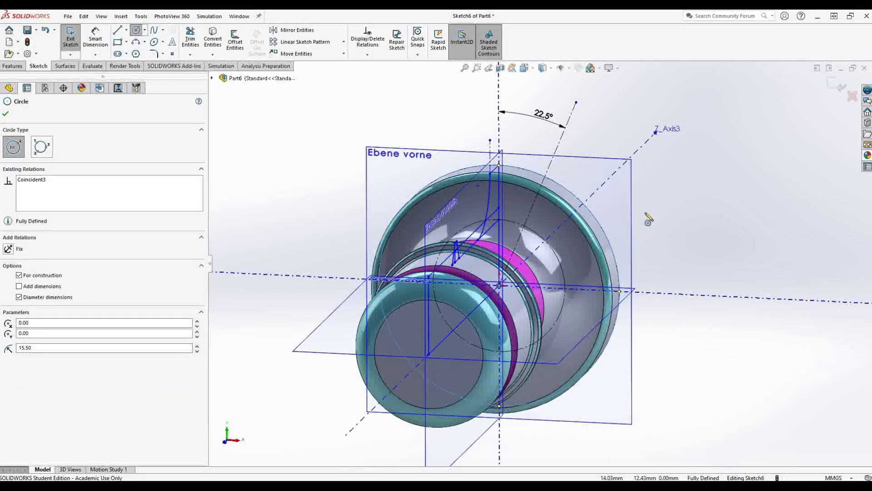
{"action": "left_click", "coordinate": [5, 114]}
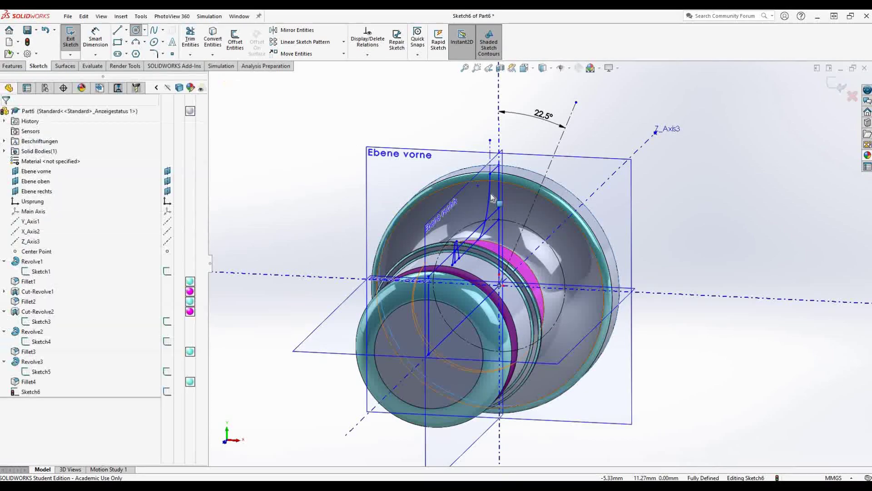
{"action": "left_click", "coordinate": [520, 168]}
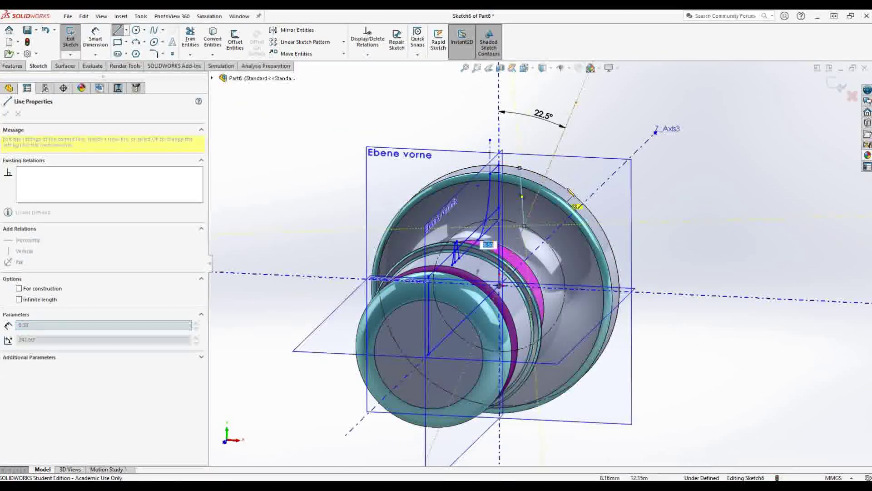
{"action": "key", "text": "Escape"}
{"action": "key", "text": "Escape"}
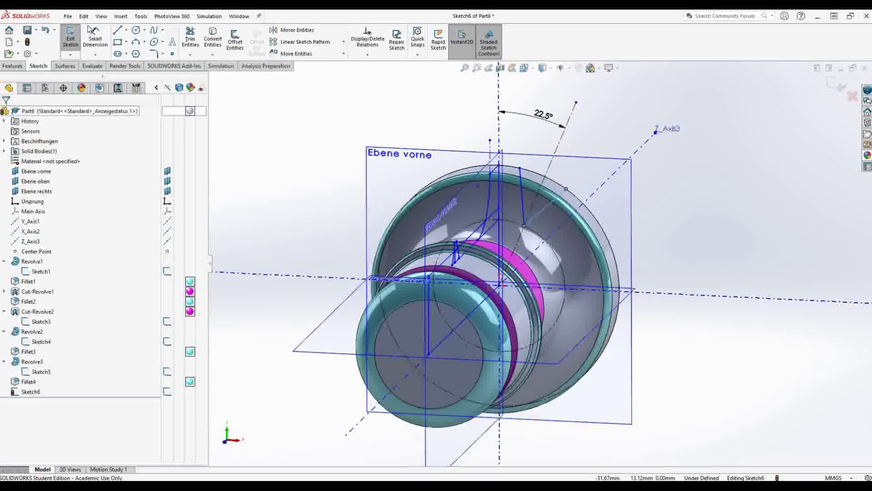
Give the two slanted lines an Equal relation
{"action": "left_click", "coordinate": [95, 36]}
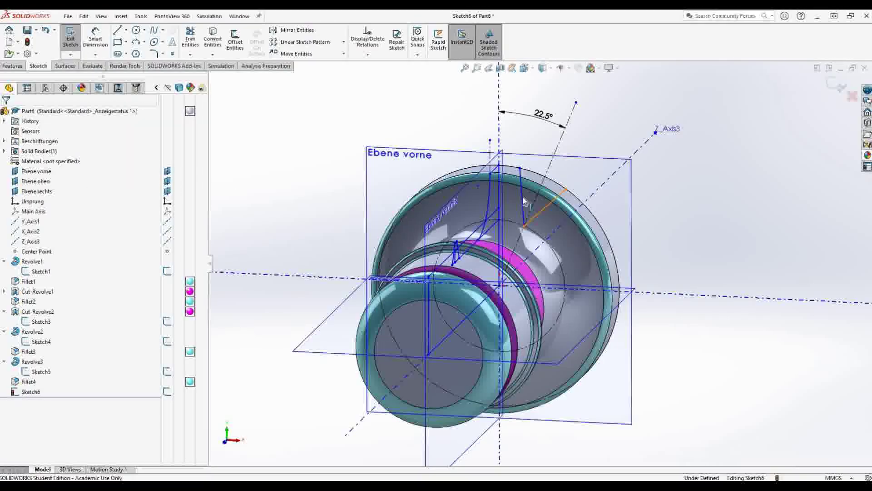
{"action": "left_click", "coordinate": [545, 207]}
{"action": "left_click", "coordinate": [522, 197], "text": "ctrl"}
{"action": "left_click", "coordinate": [310, 255]}
{"action": "left_click", "coordinate": [522, 200]}
{"action": "left_click", "coordinate": [6, 113]}
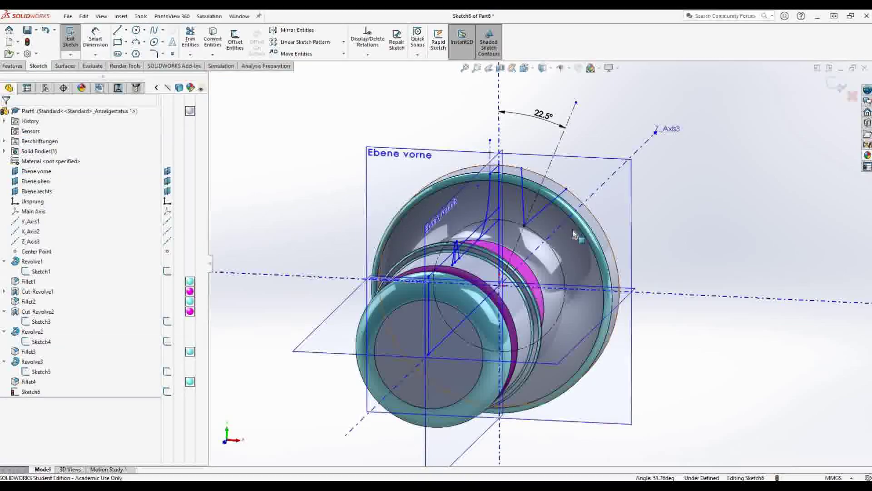
Trim the sketch entities around the large circle
{"action": "middle_click_drag", "start_coordinate": [522, 218], "coordinate": [567, 224]}
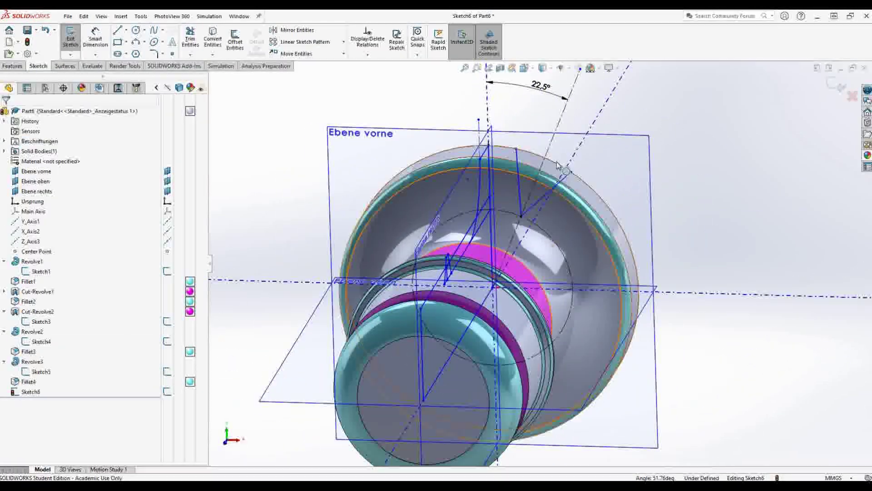
{"action": "left_click", "coordinate": [505, 152]}
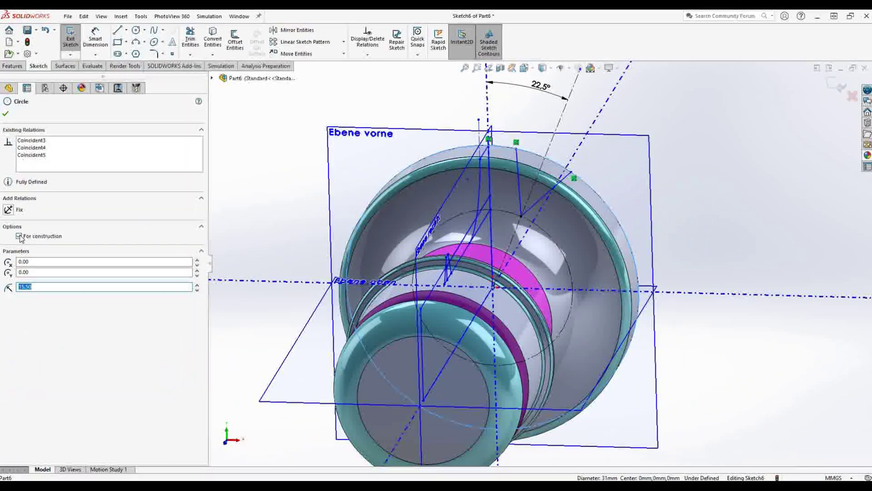
{"action": "left_click", "coordinate": [190, 39]}
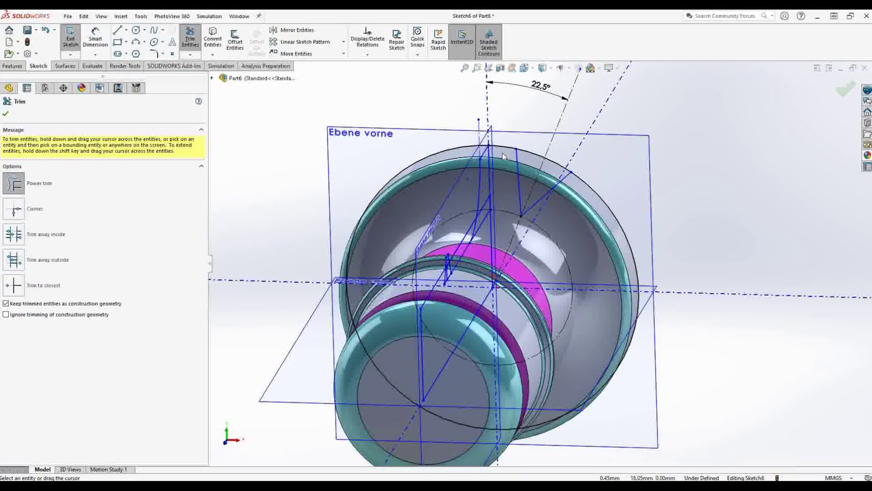
{"action": "key", "text": "Escape"}
Dimension the remaining gap to 1.50 mm and exit the fully defined sketch
{"action": "left_click", "coordinate": [95, 39]}
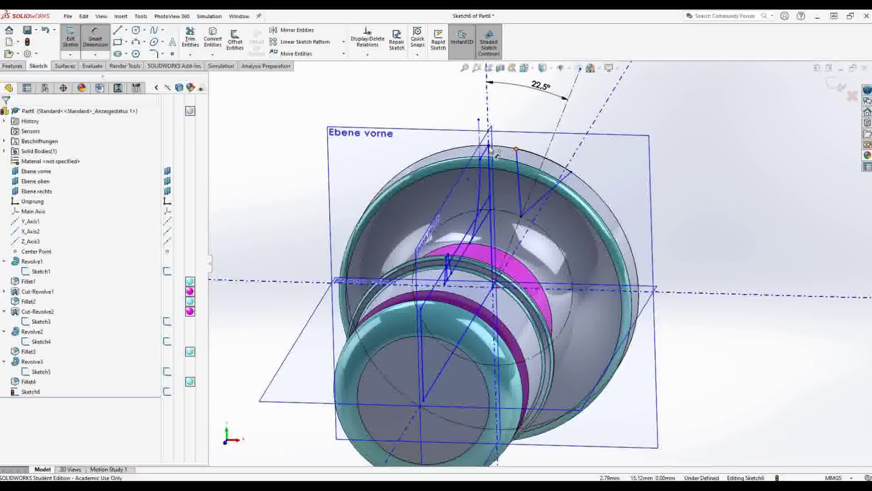
{"action": "left_click", "coordinate": [501, 144]}
{"action": "left_click", "coordinate": [507, 113]}
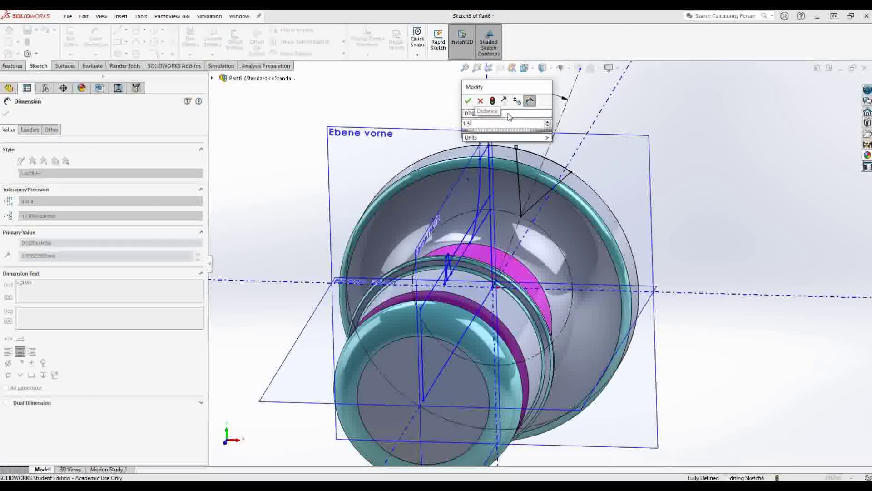
{"action": "type", "text": "1.5"}
{"action": "key", "text": "Return"}
{"action": "left_click", "coordinate": [834, 89]}
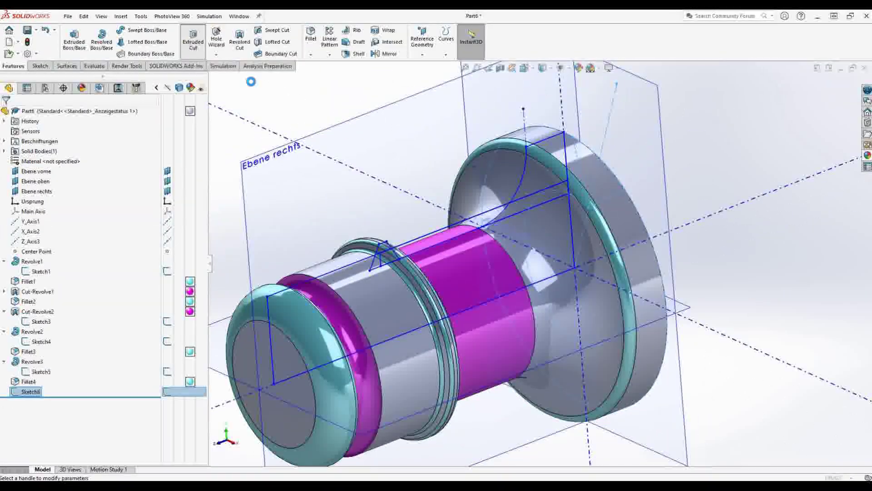
Extrude-cut the wedge profile into the flange as Cut-Extrude1
{"action": "left_click_drag", "start_coordinate": [587, 230], "coordinate": [480, 241]}
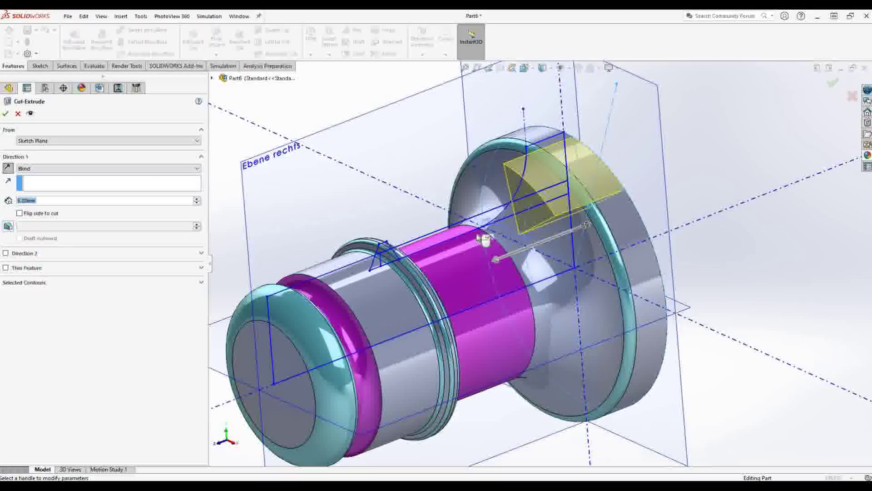
{"action": "middle_click_drag", "start_coordinate": [343, 272], "coordinate": [318, 255]}
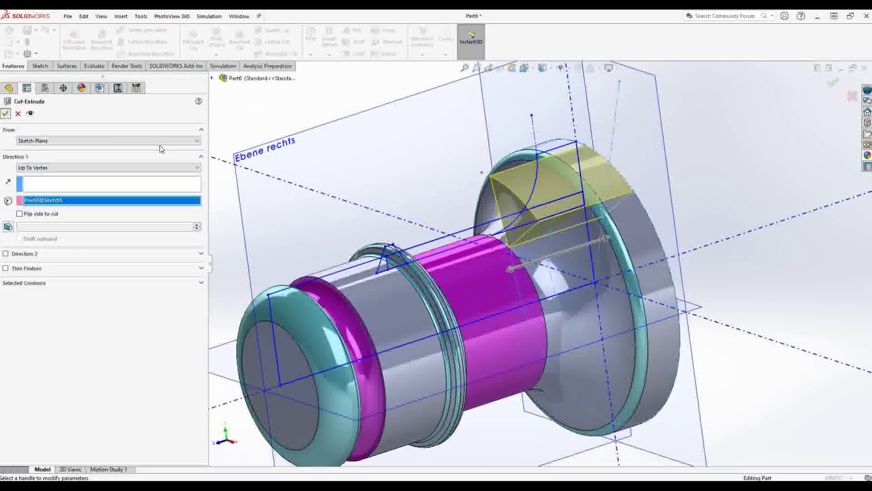
{"action": "key", "text": "Return"}
Circular-pattern the cut 8 times at 45° around Z_Axis3 (CirPattern1)
{"action": "left_click", "coordinate": [331, 55]}
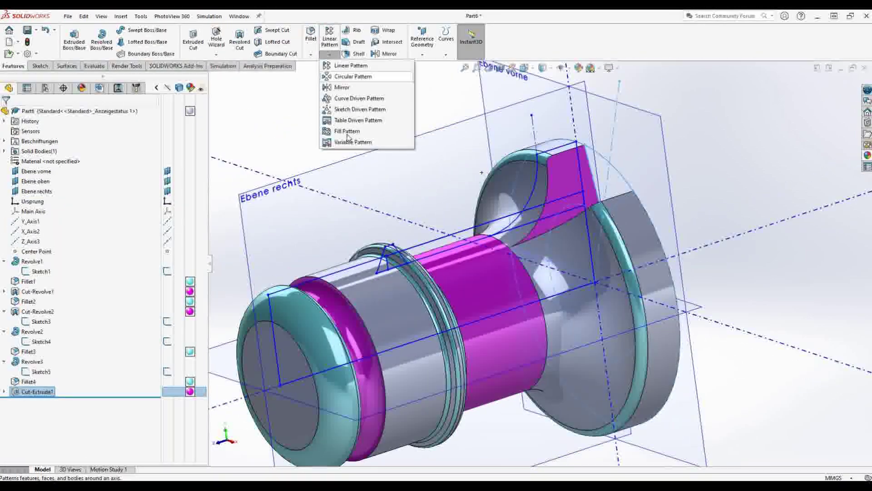
{"action": "left_click", "coordinate": [359, 78]}
{"action": "left_click", "coordinate": [232, 401]}
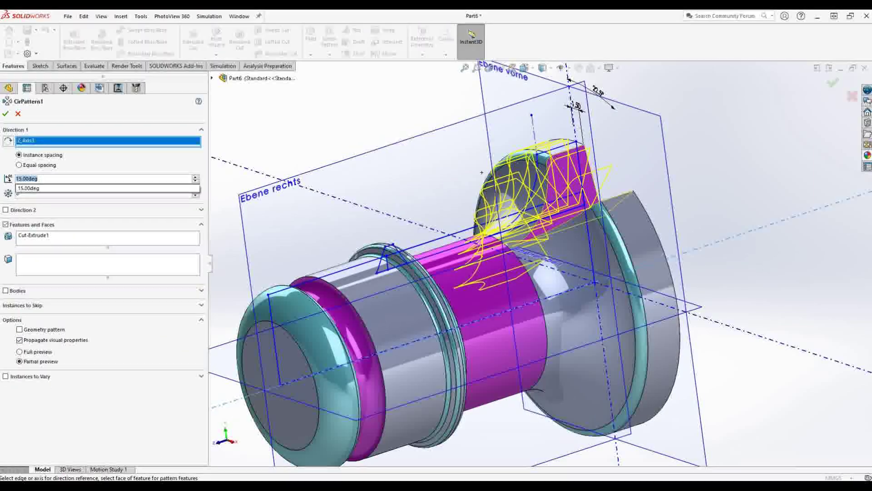
{"action": "type", "text": "45"}
{"action": "key", "text": "Return"}
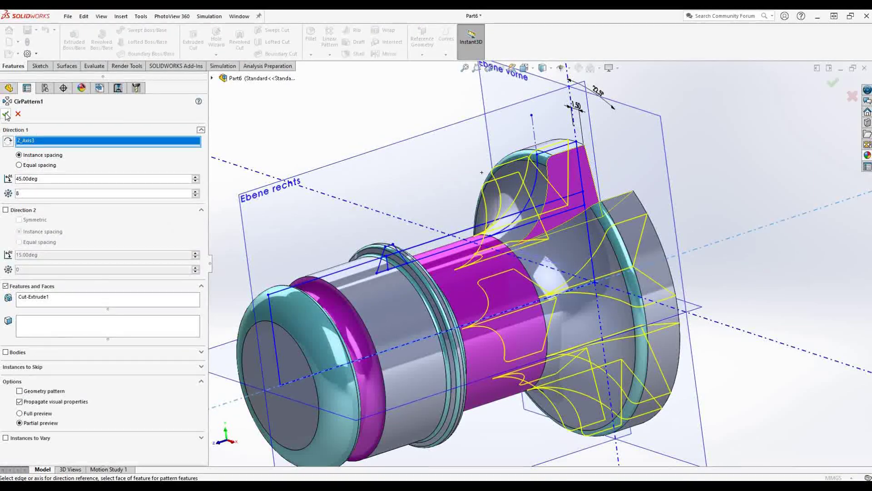
{"action": "key", "text": "Return"}
{"action": "mouse_move", "coordinate": [550, 246]}
{"action": "middle_mouse_down"}
{"action": "mouse_move", "coordinate": [508, 317]}
{"action": "mouse_move", "coordinate": [531, 293]}
{"action": "middle_mouse_up"}
{"action": "scroll", "coordinate": [530, 292], "scroll_direction": "down", "scroll_amount": 3}
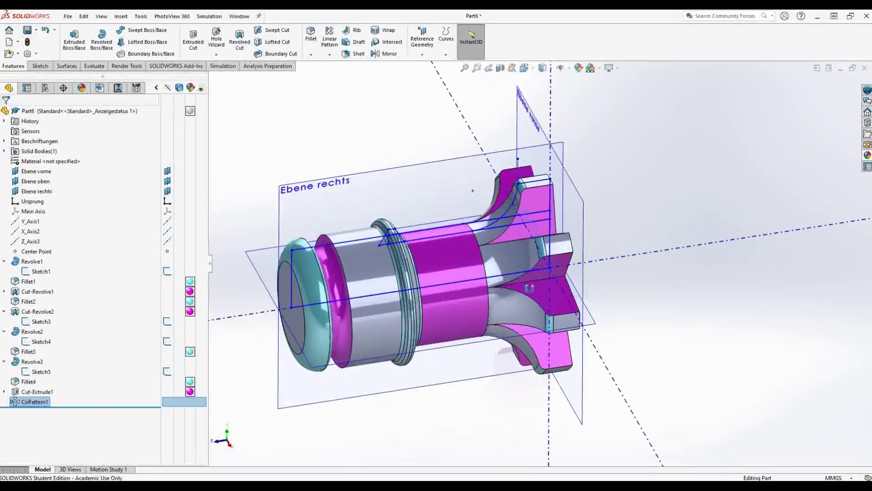
{"action": "scroll", "coordinate": [531, 293], "scroll_direction": "down", "scroll_amount": 2}
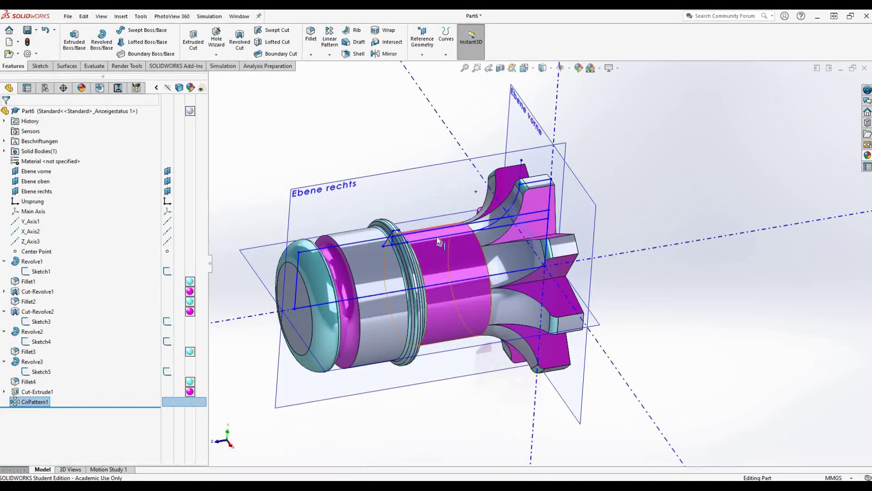
Sketch a Ø45 mm circle centred on the origin on Ebene vorne
{"action": "right_click", "coordinate": [545, 130]}
{"action": "left_click", "coordinate": [565, 121]}
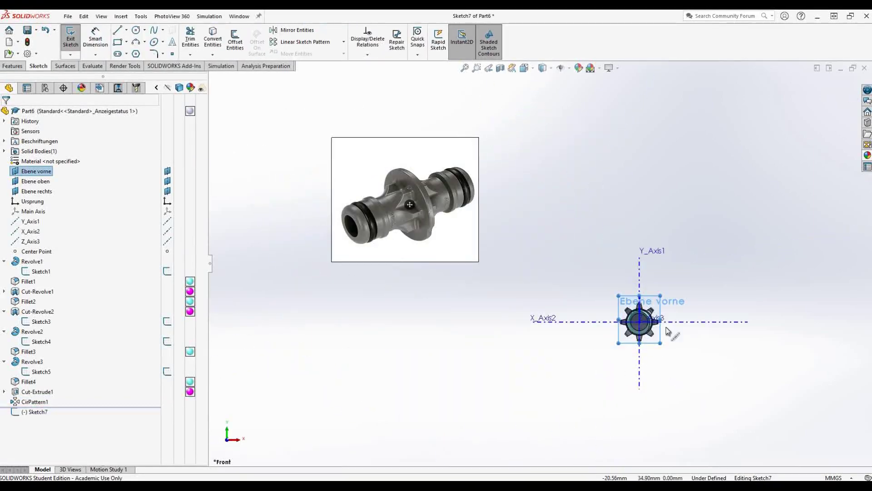
{"action": "left_click", "coordinate": [136, 30]}
{"action": "left_click", "coordinate": [550, 289]}
{"action": "left_click", "coordinate": [485, 270]}
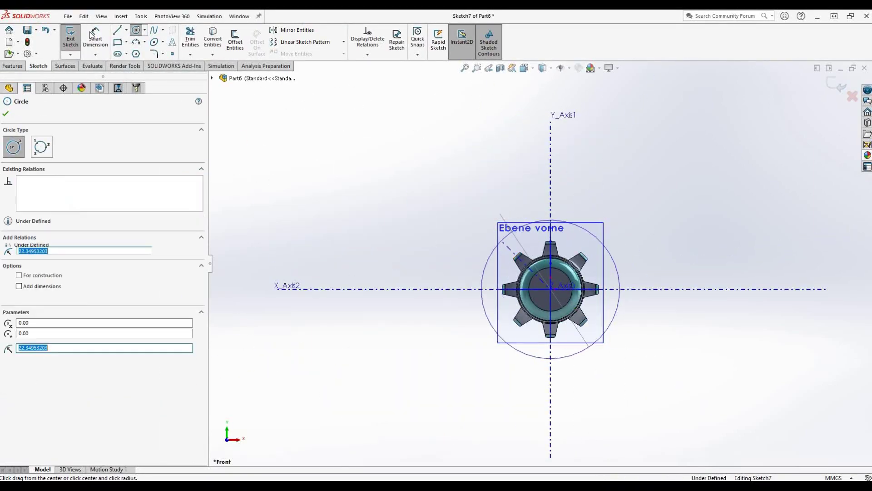
{"action": "left_click", "coordinate": [487, 270]}
{"action": "left_click", "coordinate": [468, 199]}
{"action": "type", "text": "45"}
{"action": "key", "text": "Return"}
Extrude the circle into a 1.5 mm thick disc behind the ribs
{"action": "left_click", "coordinate": [629, 224]}
{"action": "left_click", "coordinate": [70, 39]}
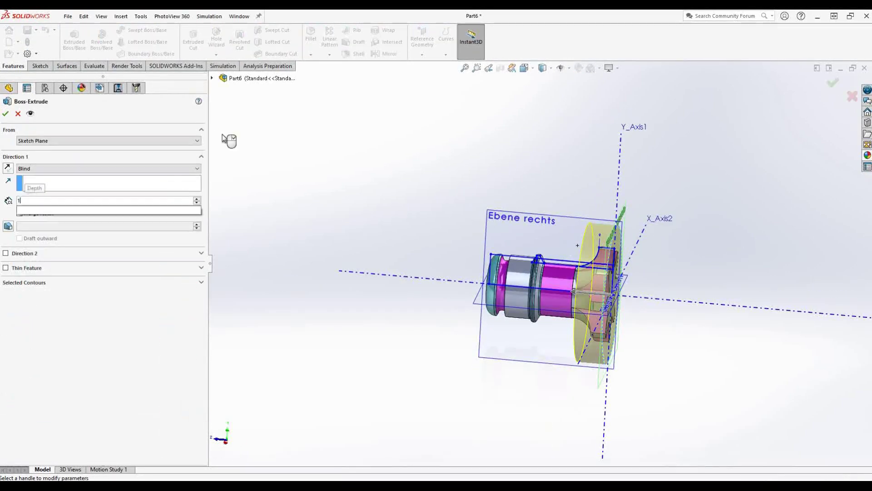
{"action": "type", "text": ".5"}
{"action": "key", "text": "Return"}
{"action": "key", "text": "Return"}
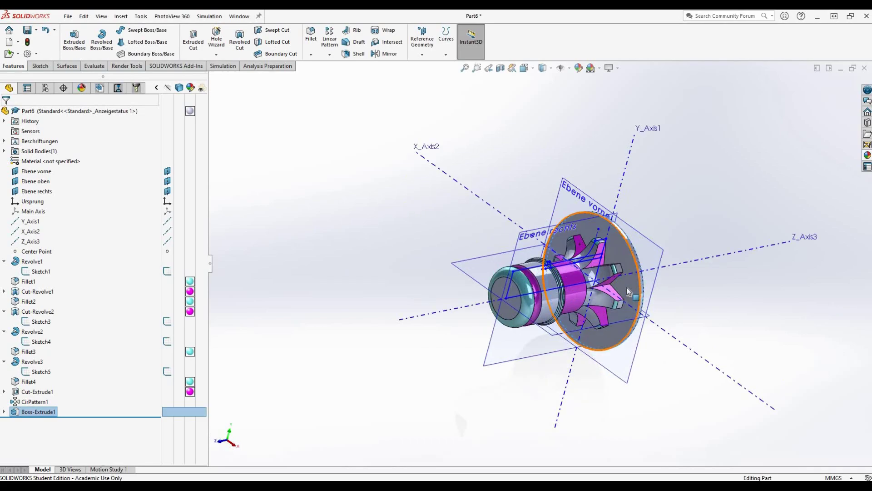
Fillet the edges where the ribs meet the part
{"action": "left_click", "coordinate": [311, 34]}
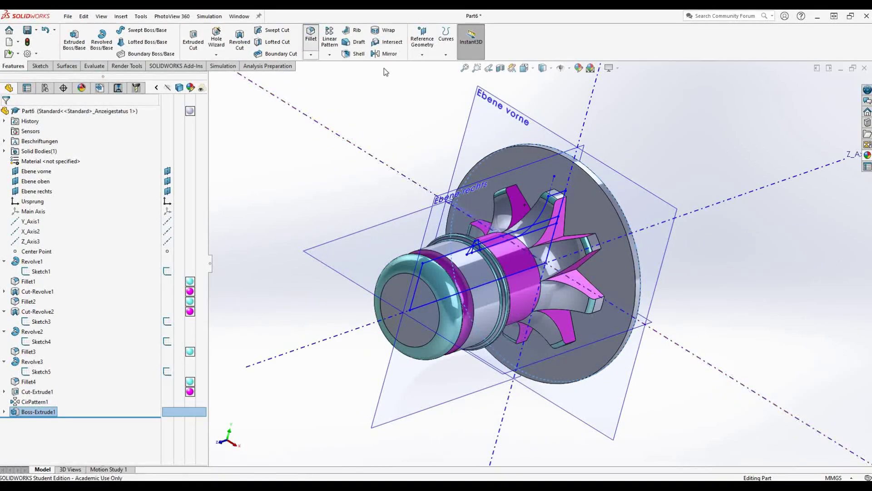
{"action": "scroll", "coordinate": [558, 208], "scroll_direction": "down", "scroll_amount": 2}
{"action": "left_click", "coordinate": [559, 193]}
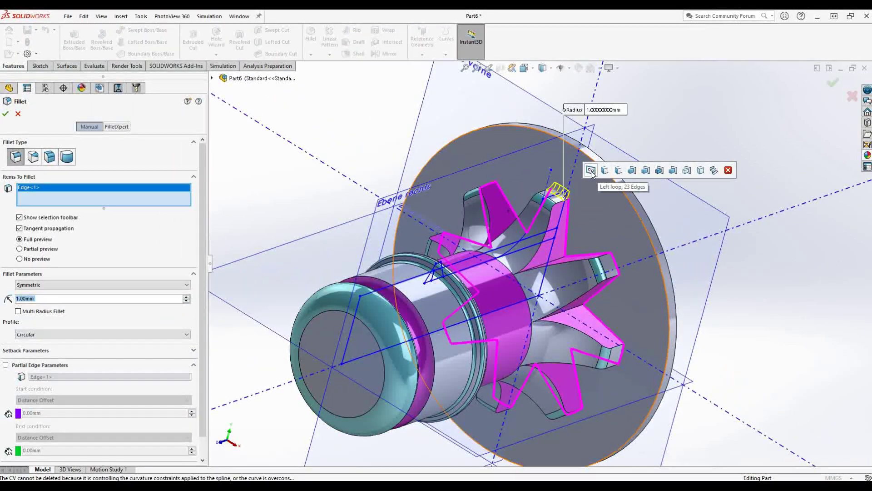
{"action": "left_click", "coordinate": [632, 170]}
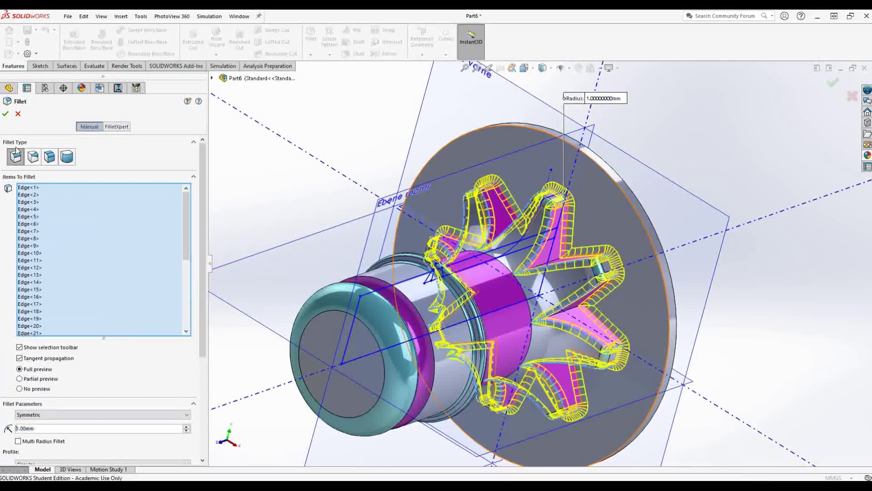
{"action": "left_click", "coordinate": [5, 114]}
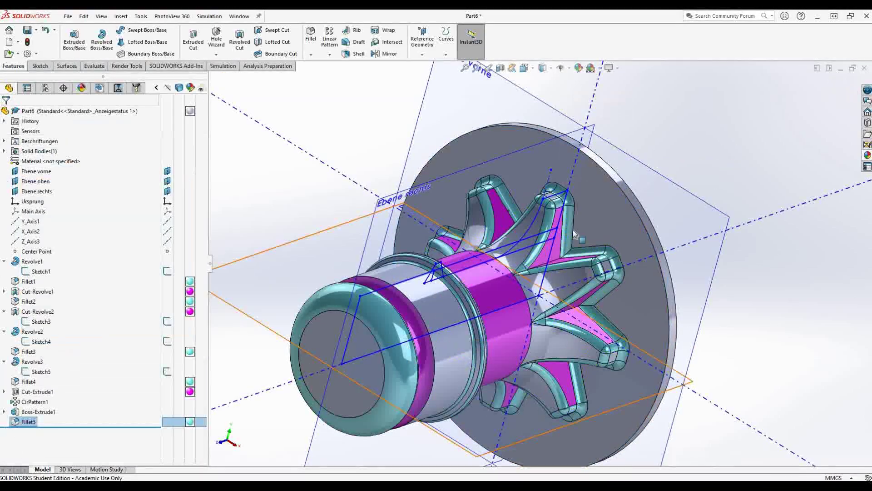
Add a second fillet on the remaining matching edges of every rib
{"action": "scroll", "coordinate": [515, 303], "scroll_direction": "down", "scroll_amount": 4}
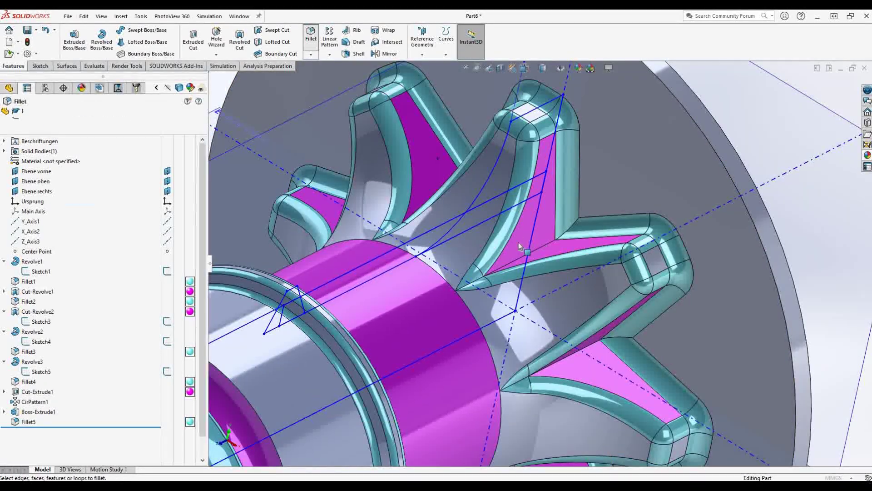
{"action": "key", "text": "Return"}
{"action": "left_click", "coordinate": [536, 249]}
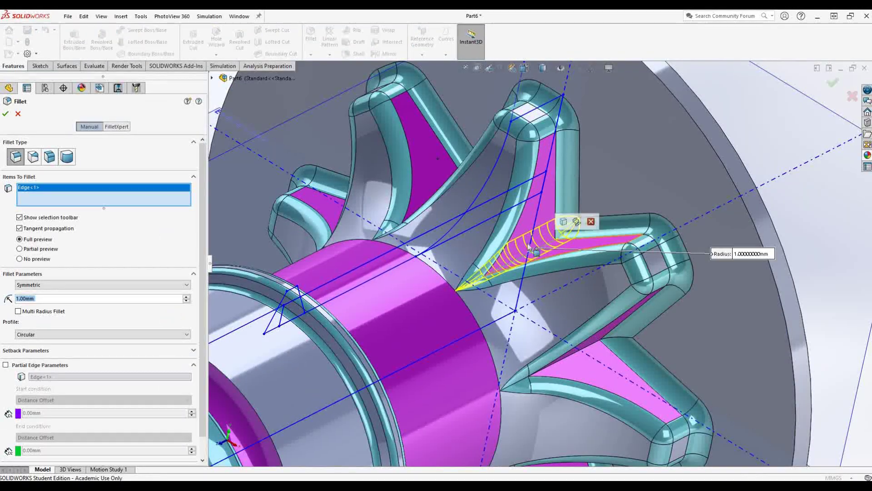
{"action": "left_click", "coordinate": [616, 325]}
{"action": "left_click", "coordinate": [590, 334]}
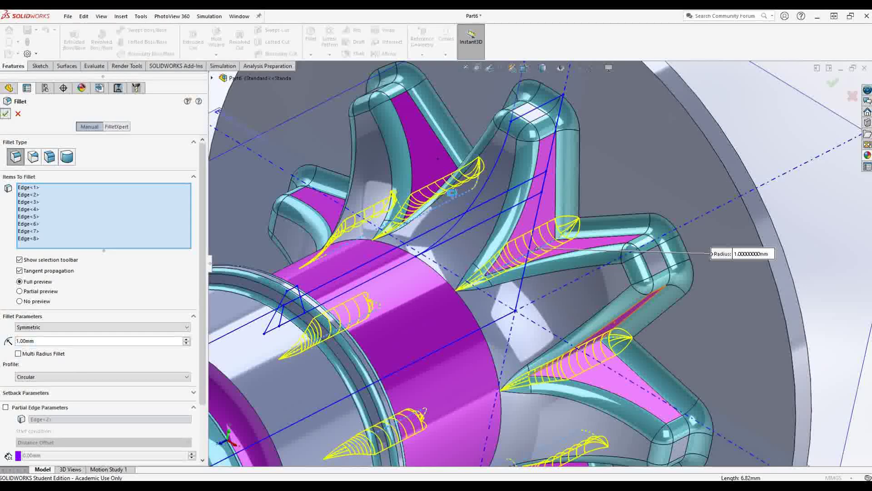
{"action": "key", "text": "Return"}
Round the flange disc's outer edge with a 0.5 mm fillet, then roll back before the fillets
{"action": "scroll", "coordinate": [501, 264], "scroll_direction": "up", "scroll_amount": 5}
{"action": "scroll", "coordinate": [501, 265], "scroll_direction": "down", "scroll_amount": 2}
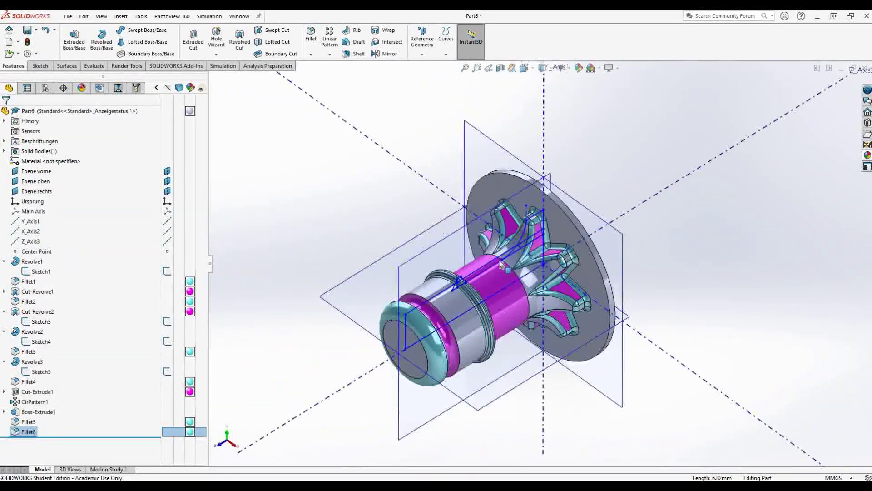
{"action": "left_click", "coordinate": [310, 39]}
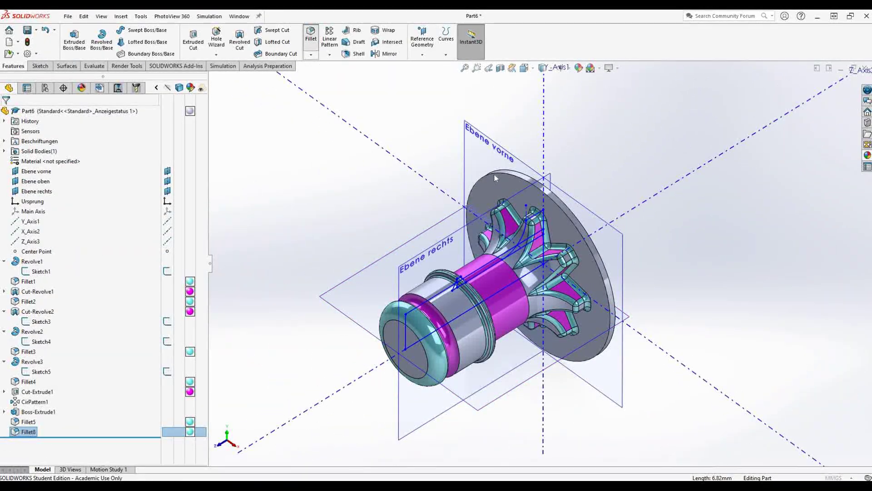
{"action": "left_click", "coordinate": [472, 184]}
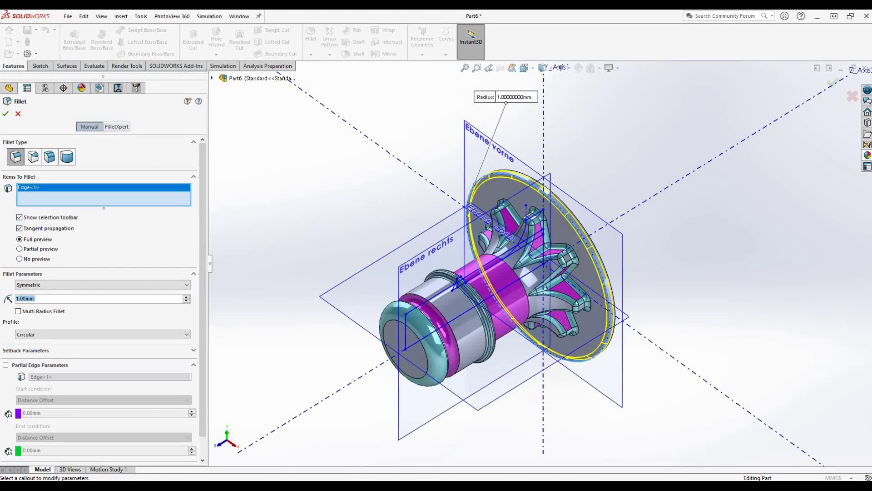
{"action": "key", "text": "Return"}
{"action": "key", "text": "Return"}
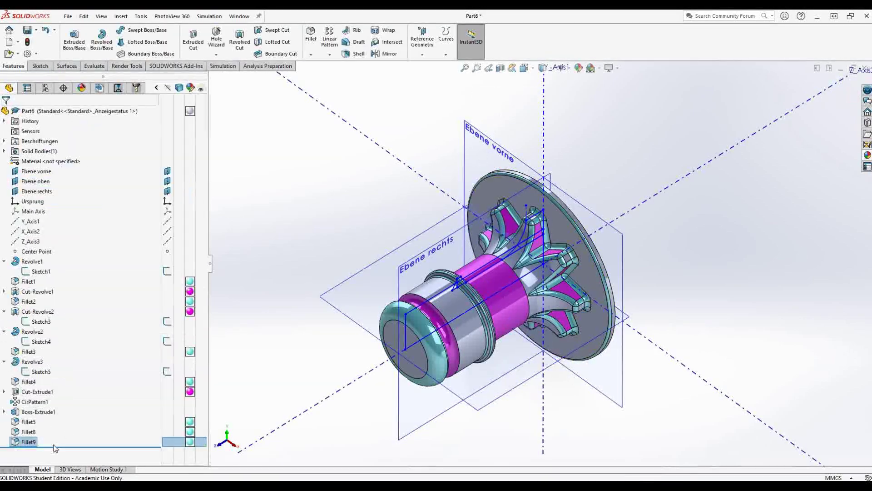
{"action": "left_click_drag", "start_coordinate": [59, 448], "coordinate": [59, 416]}
Sketch a circle at the origin on the end face, concentric with the fillet edge
{"action": "scroll", "coordinate": [445, 317], "scroll_direction": "down", "scroll_amount": 5}
{"action": "left_click", "coordinate": [445, 317]}
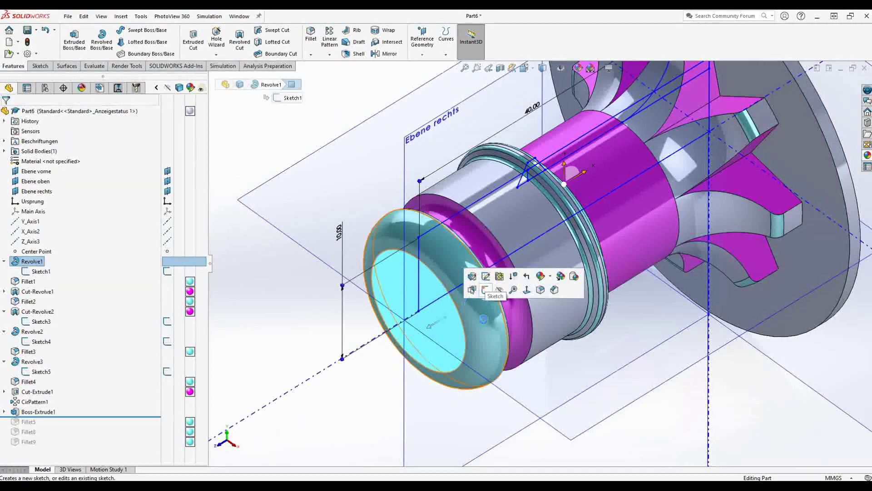
{"action": "left_click", "coordinate": [467, 277]}
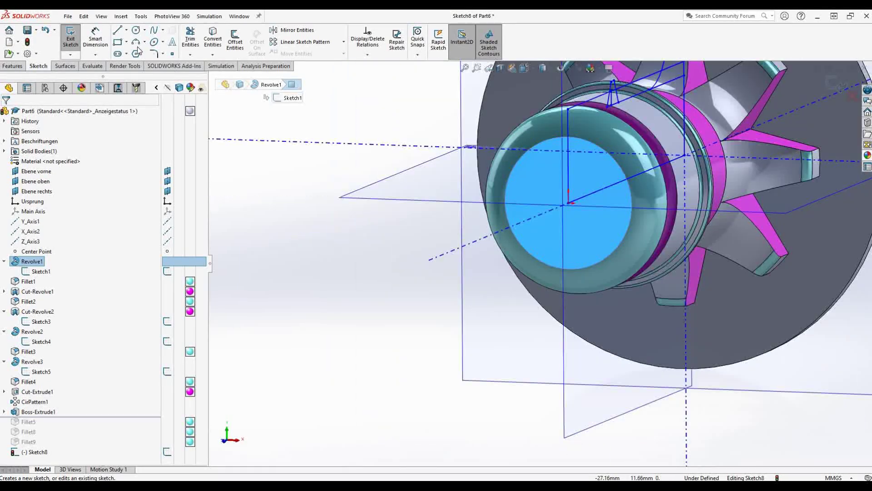
{"action": "left_click", "coordinate": [136, 30]}
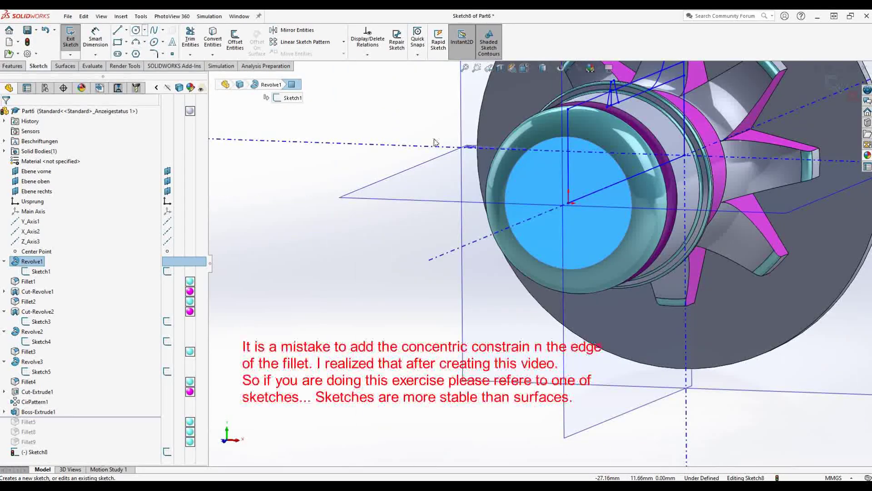
{"action": "left_click", "coordinate": [568, 205]}
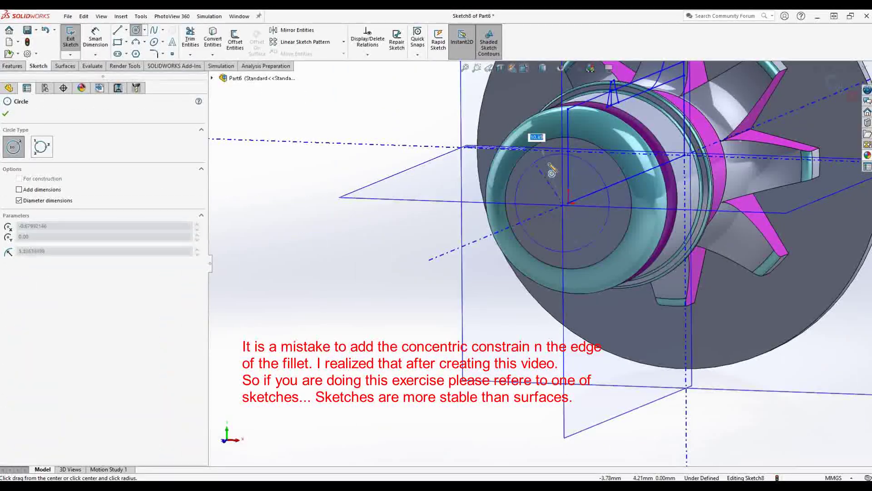
{"action": "left_click", "coordinate": [531, 172]}
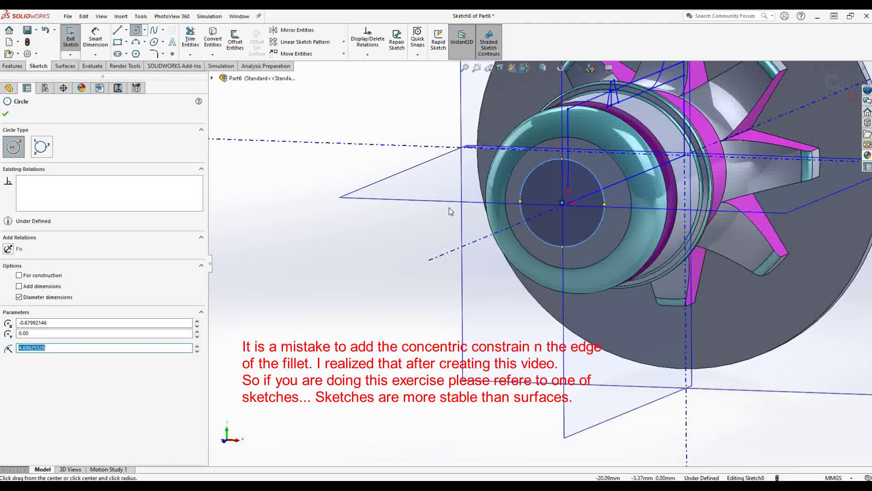
{"action": "key", "text": "Escape"}
{"action": "left_click", "coordinate": [520, 213]}
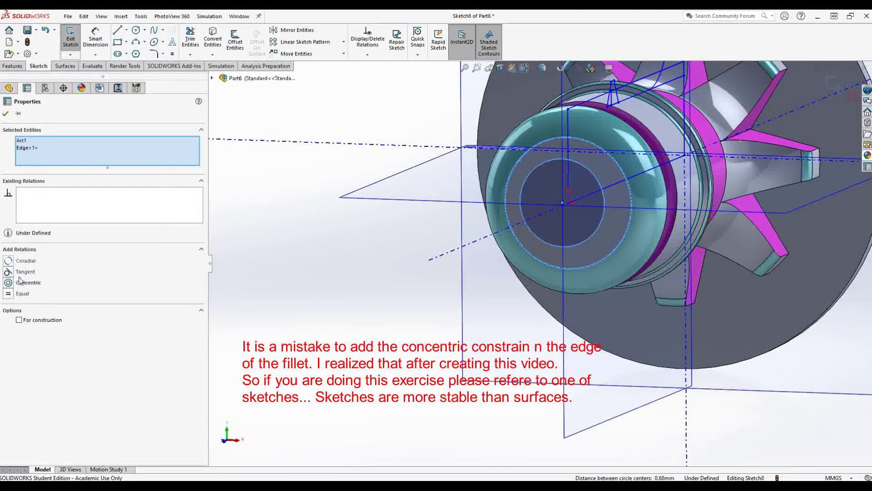
{"action": "left_click", "coordinate": [20, 282]}
{"action": "left_click", "coordinate": [385, 122]}
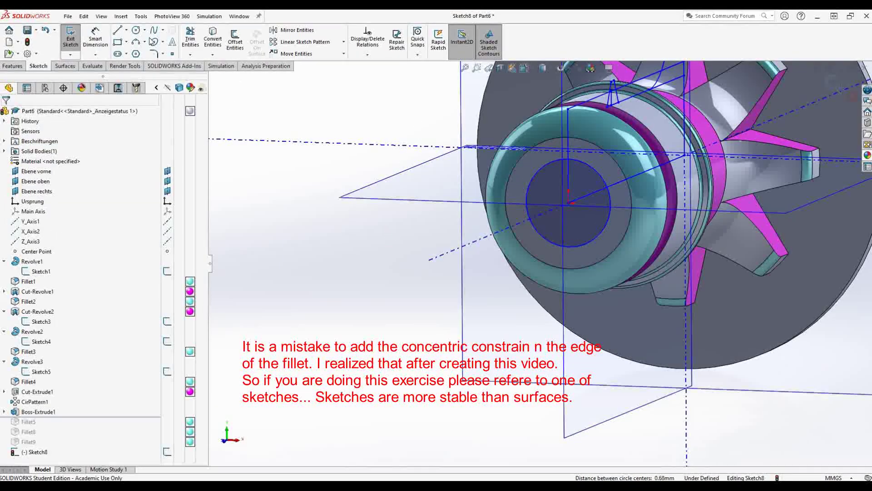
Dimension the circle's diameter to 13 mm
{"action": "left_click", "coordinate": [536, 175]}
{"action": "right_click_drag", "start_coordinate": [351, 185], "coordinate": [417, 152]}
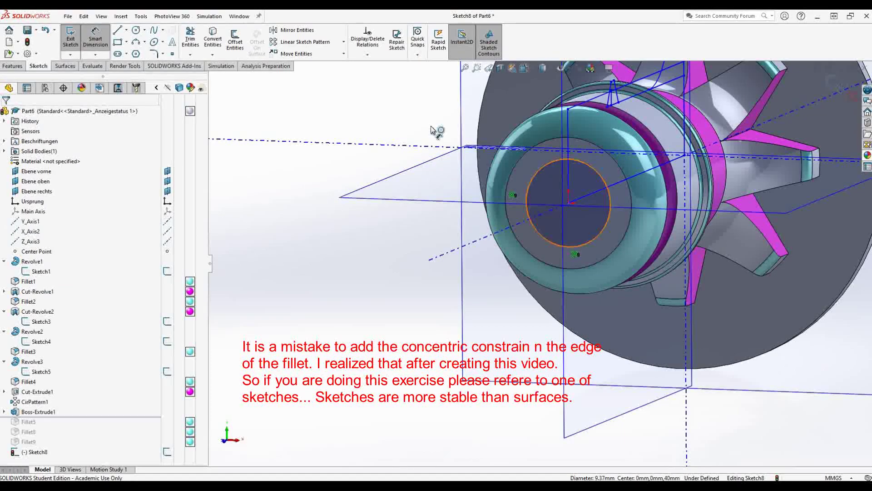
{"action": "left_click", "coordinate": [413, 113]}
{"action": "type", "text": "15"}
{"action": "key", "text": "Return"}
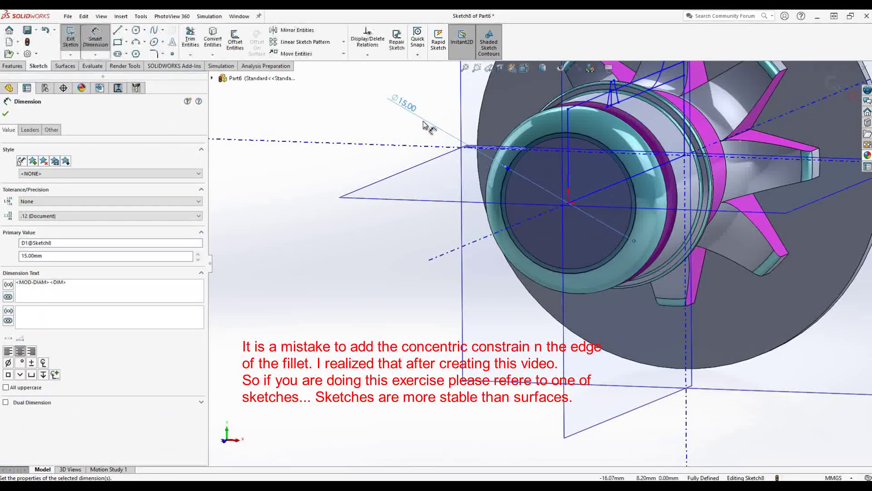
{"action": "double_click", "coordinate": [411, 107]}
{"action": "type", "text": "13"}
{"action": "key", "text": "Return"}
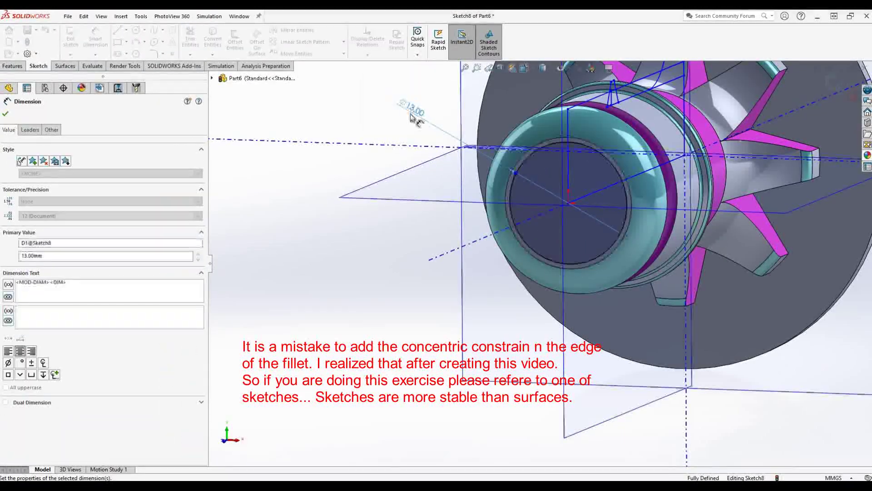
Cut the 13 mm circle Through All to bore out the connector
{"action": "left_click", "coordinate": [836, 87]}
{"action": "left_click", "coordinate": [193, 46]}
{"action": "left_click", "coordinate": [71, 168]}
{"action": "left_click", "coordinate": [46, 183]}
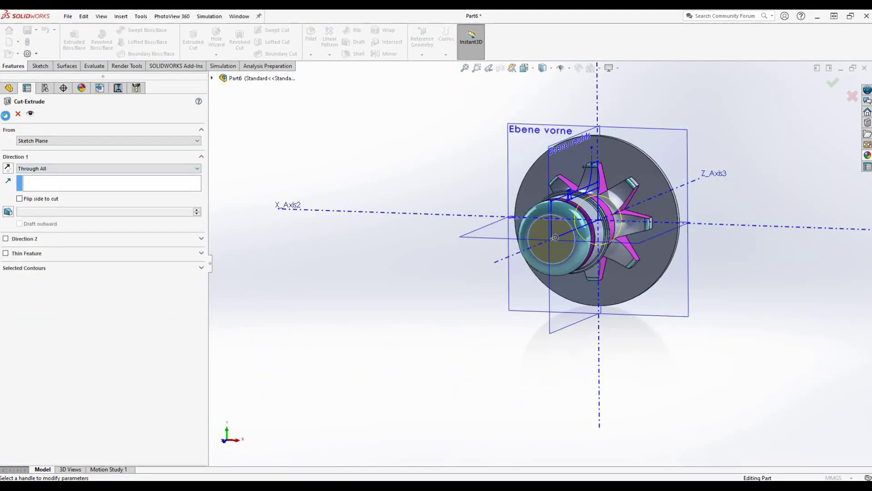
{"action": "left_click", "coordinate": [6, 114]}
{"action": "middle_click_drag", "start_coordinate": [440, 236], "coordinate": [517, 314]}
{"action": "key", "text": "ctrl+4"}
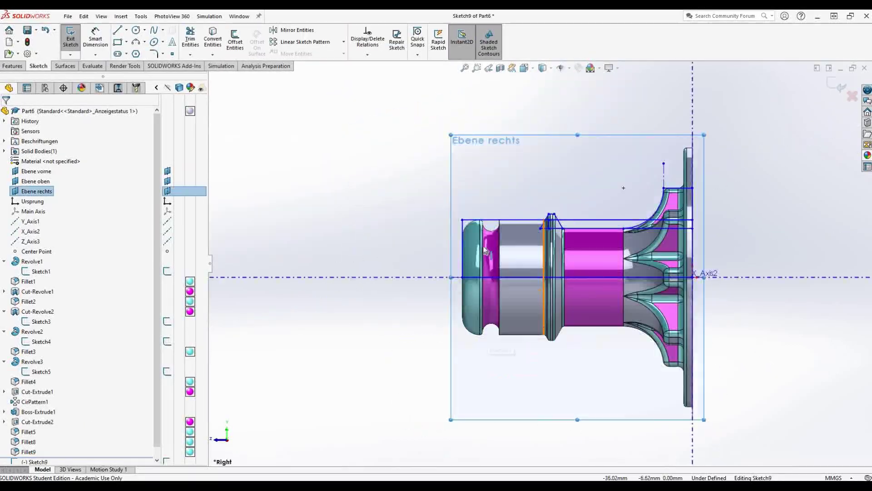
Revolve a Ø3 mm groove circle 360° about Z_Axis3 into a separate ring body
{"action": "left_click", "coordinate": [23, 302]}
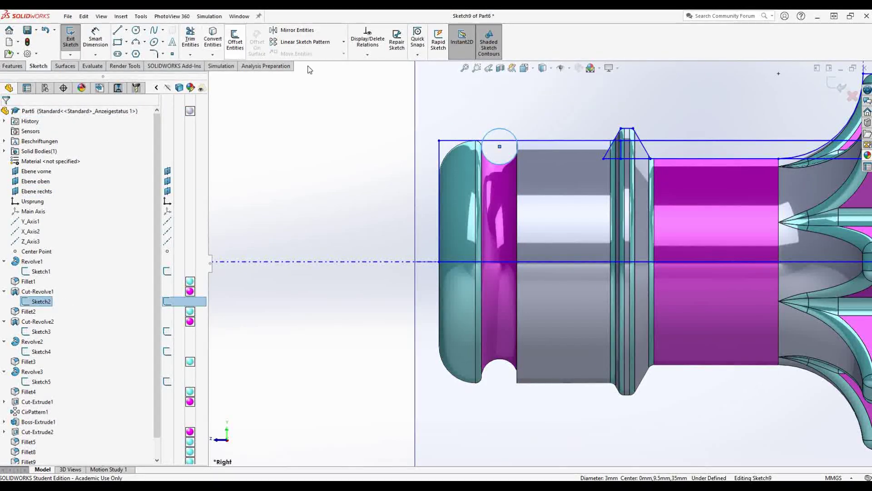
{"action": "left_click", "coordinate": [70, 40]}
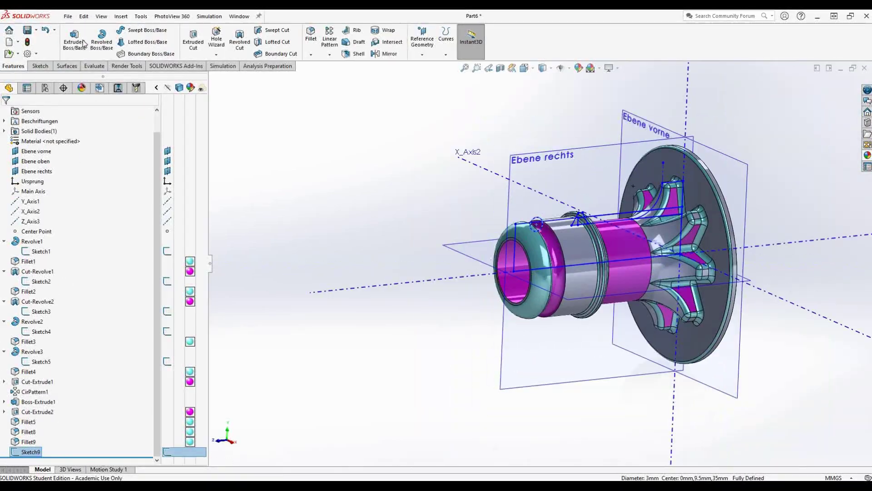
{"action": "left_click", "coordinate": [374, 289]}
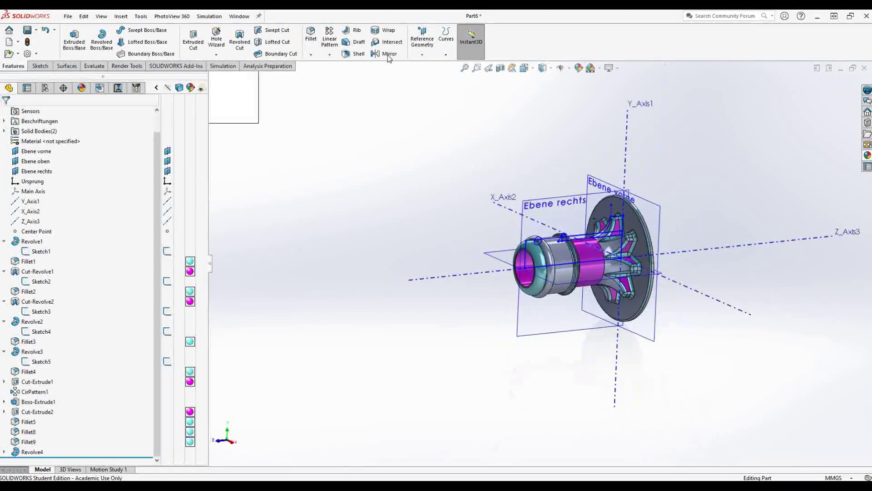
Mirror the connector half and the ring body across Ebene vorne
{"action": "left_click", "coordinate": [387, 54]}
{"action": "left_click", "coordinate": [603, 229]}
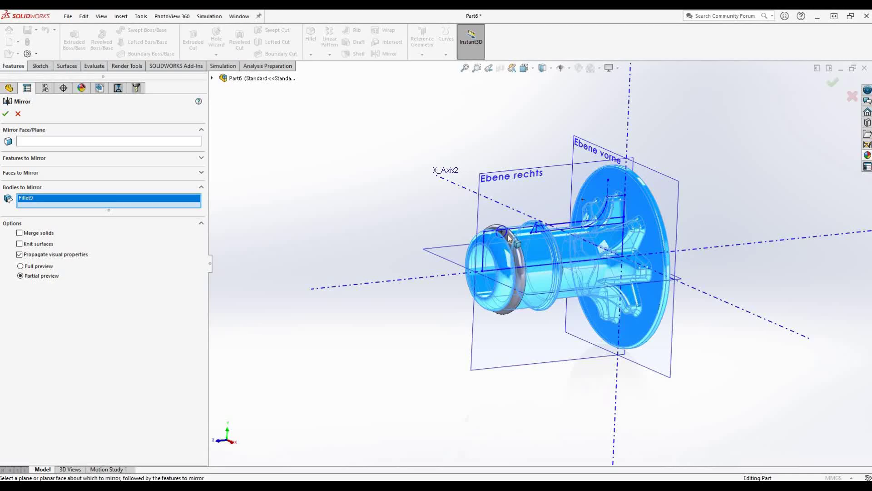
{"action": "left_click", "coordinate": [513, 240]}
{"action": "left_click", "coordinate": [658, 173]}
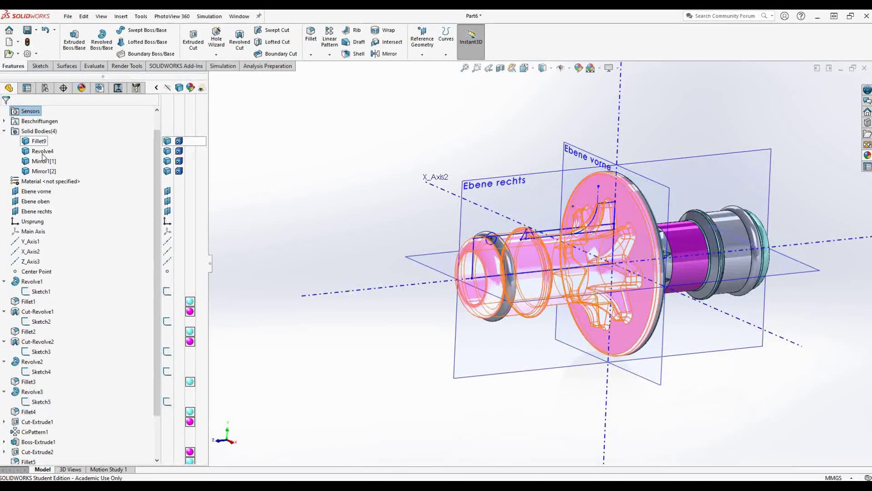
Combine Fillet9 and Mirror1[1] into one body and hide Ebene rechts and Sketch1
{"action": "left_click", "coordinate": [44, 161], "text": "ctrl"}
{"action": "right_click", "coordinate": [43, 161]}
{"action": "left_click", "coordinate": [68, 220]}
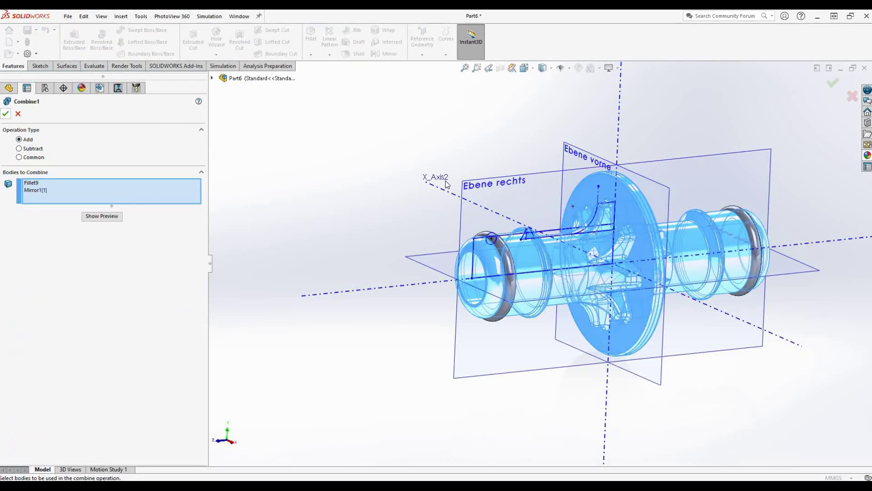
{"action": "left_click", "coordinate": [168, 202]}
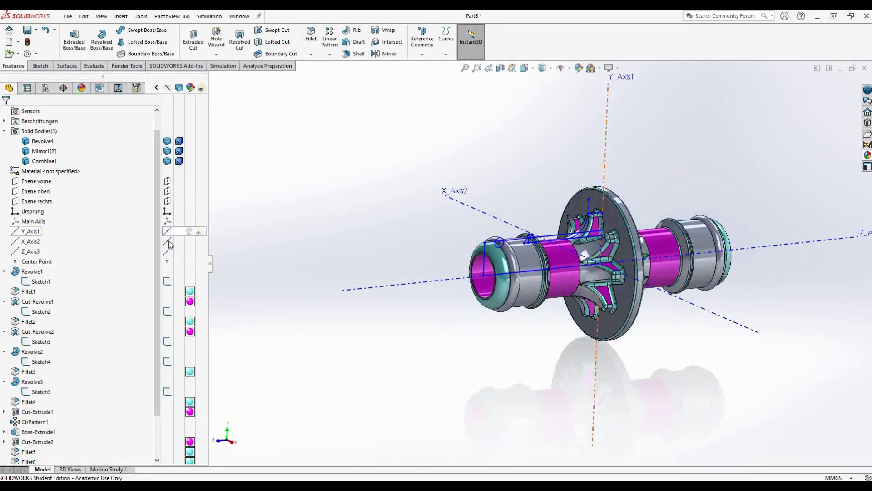
{"action": "left_click", "coordinate": [166, 282]}
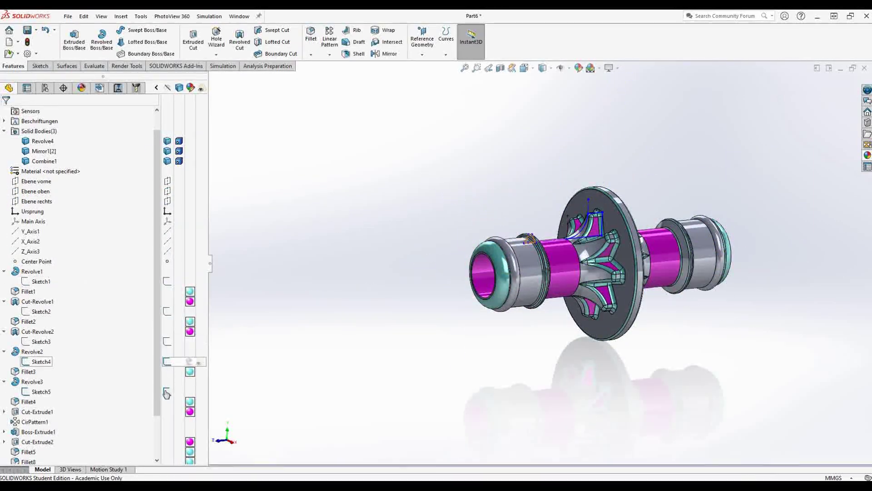
Apply glossy black rubber to both O-rings, Revolve4 and Mirror1[2]
{"action": "scroll", "coordinate": [184, 391], "scroll_direction": "up", "scroll_amount": 1}
{"action": "middle_click_drag", "start_coordinate": [497, 278], "coordinate": [607, 283]}
{"action": "scroll", "coordinate": [606, 282], "scroll_direction": "down", "scroll_amount": 3}
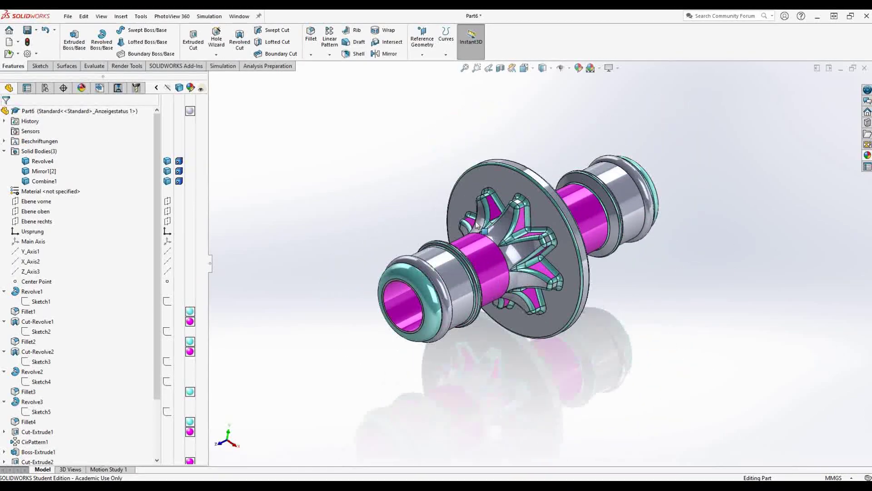
{"action": "left_click", "coordinate": [867, 155]}
{"action": "left_click", "coordinate": [784, 121]}
{"action": "left_click", "coordinate": [800, 137]}
{"action": "mouse_move", "coordinate": [812, 286]}
{"action": "left_mouse_down"}
{"action": "mouse_move", "coordinate": [104, 140]}
{"action": "mouse_move", "coordinate": [43, 161]}
{"action": "left_mouse_up"}
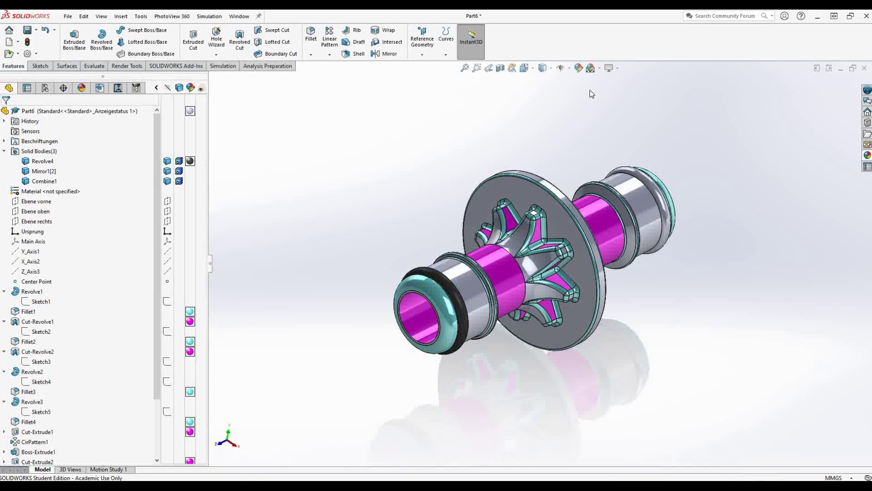
{"action": "left_click", "coordinate": [867, 155]}
{"action": "left_click_drag", "start_coordinate": [799, 284], "coordinate": [86, 173]}
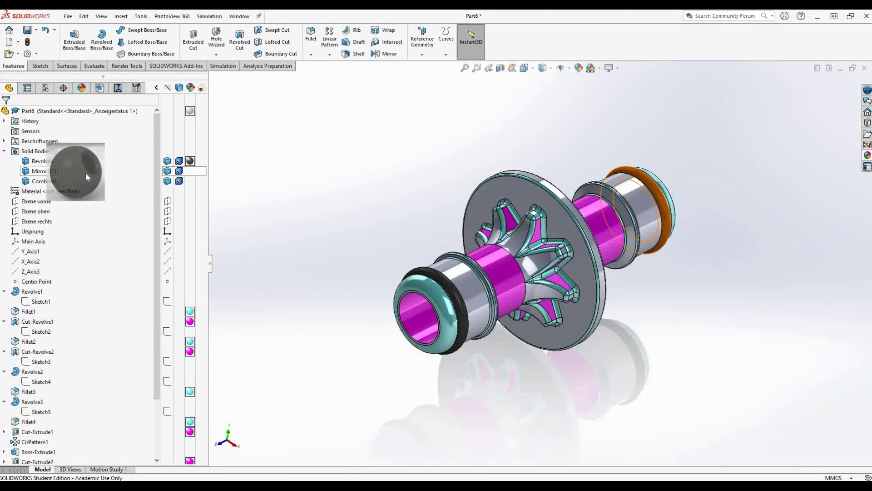
Apply light grey satin plastic to the Combine1 body
{"action": "left_click", "coordinate": [868, 157]}
{"action": "left_click", "coordinate": [808, 105]}
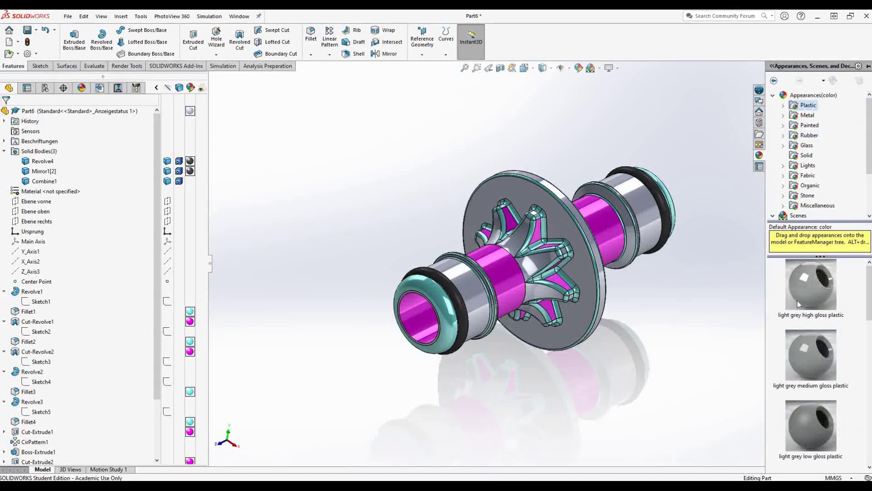
{"action": "scroll", "coordinate": [821, 407], "scroll_direction": "down", "scroll_amount": 3}
{"action": "scroll", "coordinate": [820, 407], "scroll_direction": "down", "scroll_amount": 3}
{"action": "left_click_drag", "start_coordinate": [820, 406], "coordinate": [44, 181]}
{"action": "key", "text": "ctrl+7"}
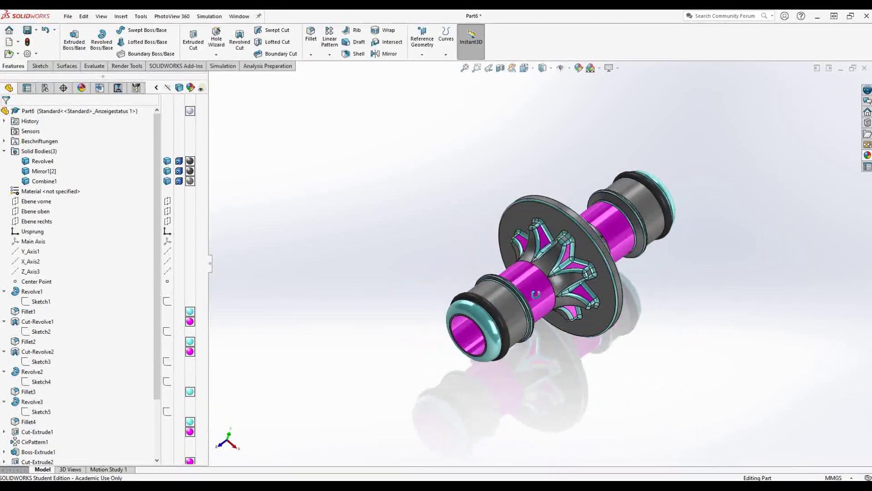
Remove the appearances from features Fillet1 through Revolve4
{"action": "left_click", "coordinate": [44, 317]}
{"action": "scroll", "coordinate": [44, 316], "scroll_direction": "down", "scroll_amount": 3}
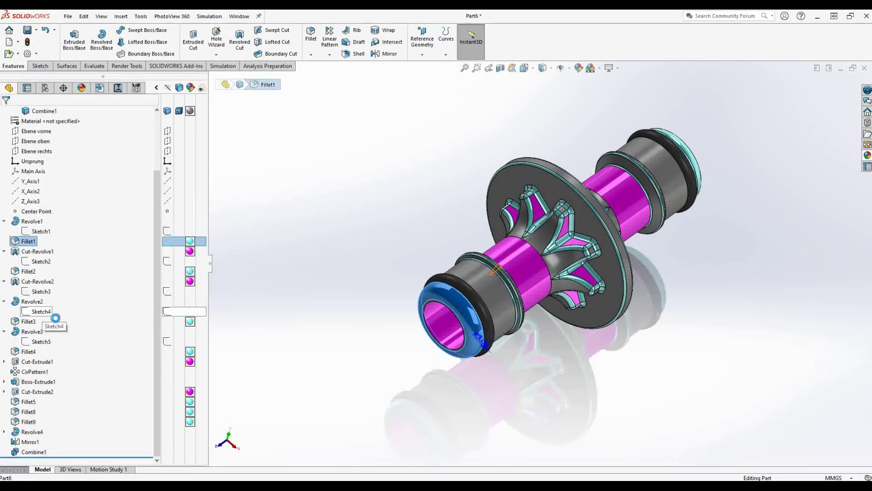
{"action": "left_click", "coordinate": [36, 431], "text": "shift"}
{"action": "right_click", "coordinate": [192, 354]}
{"action": "left_click", "coordinate": [273, 404]}
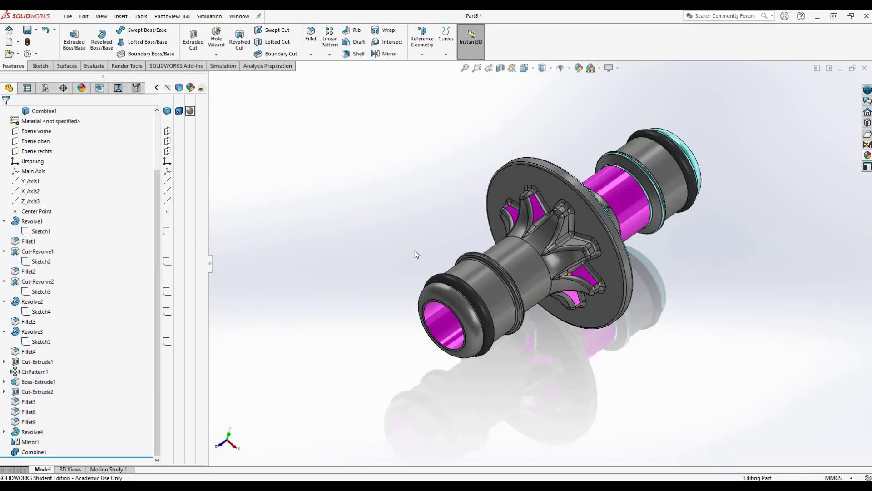
{"action": "middle_click_drag", "start_coordinate": [536, 293], "coordinate": [579, 285]}
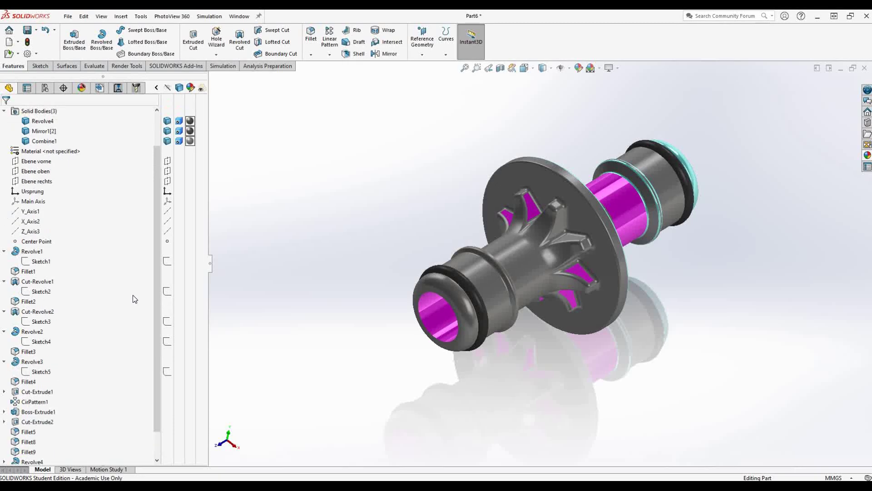
Remove the cyan 'color' appearance from the part's Appearances list
{"action": "left_click", "coordinate": [71, 89]}
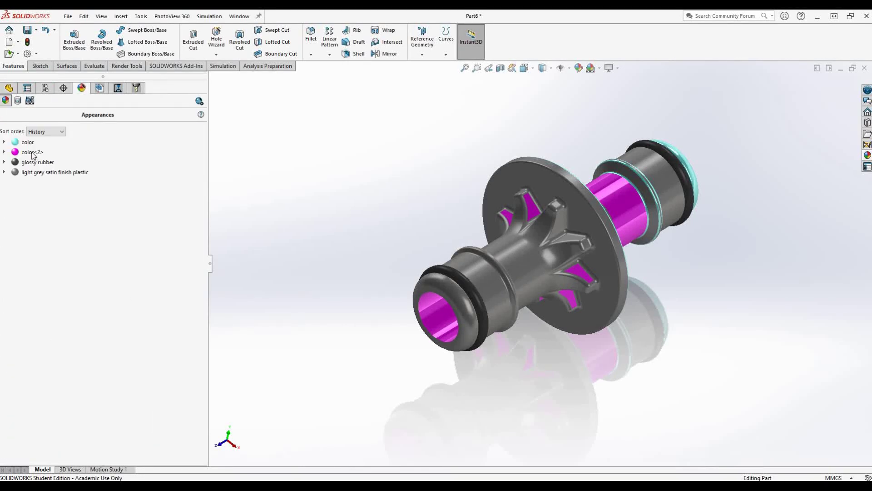
{"action": "left_click", "coordinate": [13, 144]}
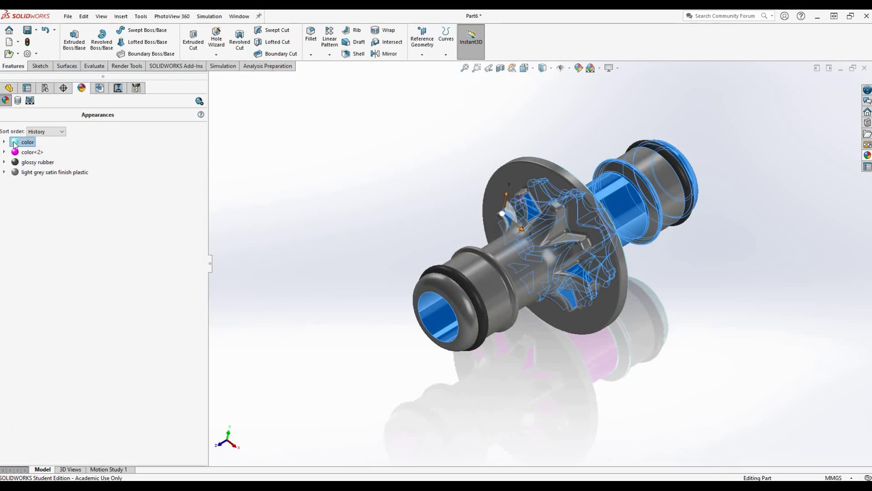
{"action": "left_click", "coordinate": [5, 143]}
{"action": "right_click", "coordinate": [5, 144]}
{"action": "key", "text": "Escape"}
Delete the magenta 'color<2>' appearance and save the part
{"action": "left_click", "coordinate": [5, 143]}
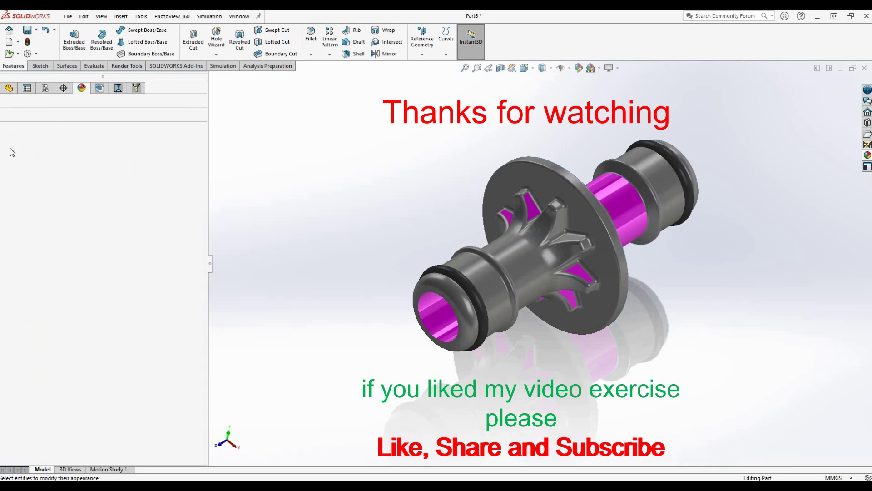
{"action": "right_click", "coordinate": [10, 144]}
{"action": "left_click", "coordinate": [330, 184]}
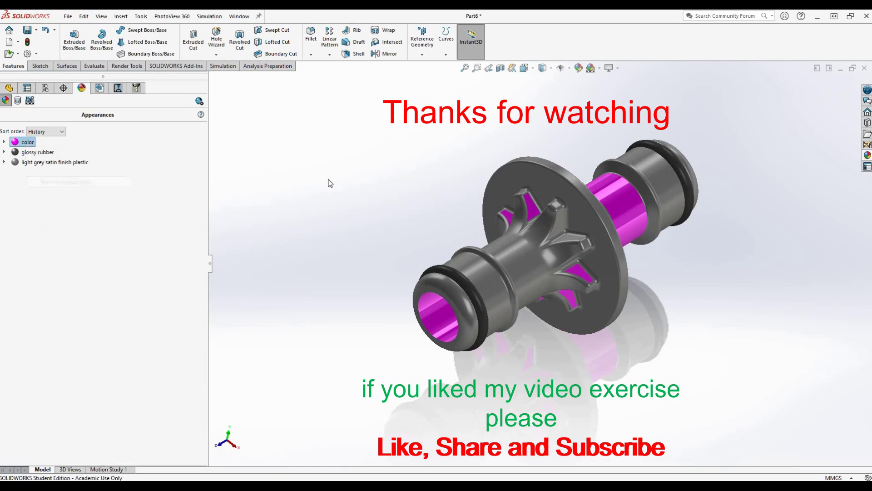
{"action": "key", "text": "Delete"}
{"action": "middle_click_drag", "start_coordinate": [531, 250], "coordinate": [598, 280]}
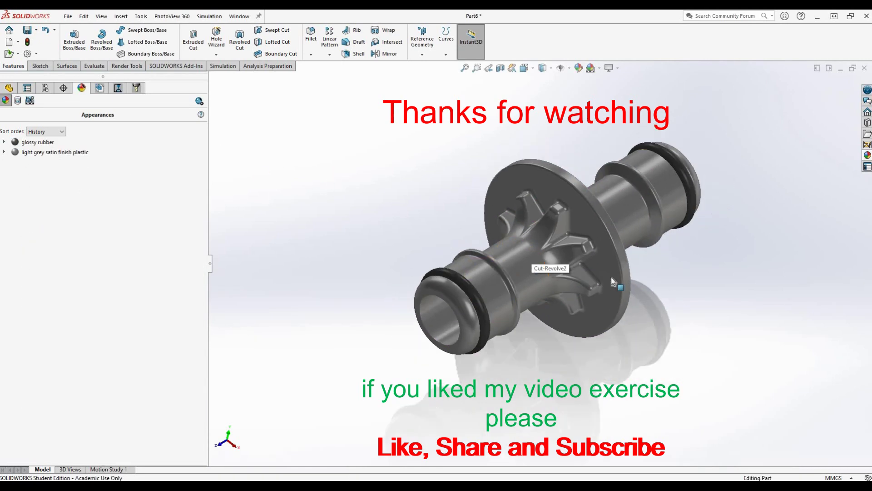
{"action": "left_click", "coordinate": [68, 16]}
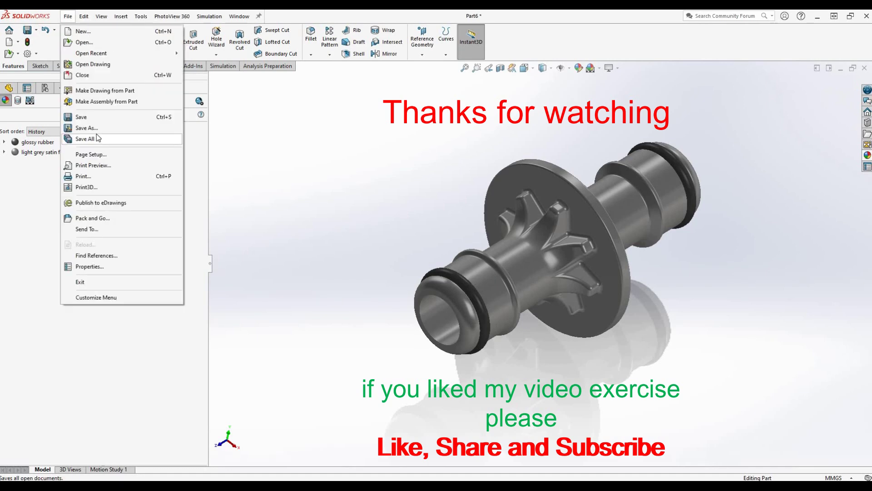